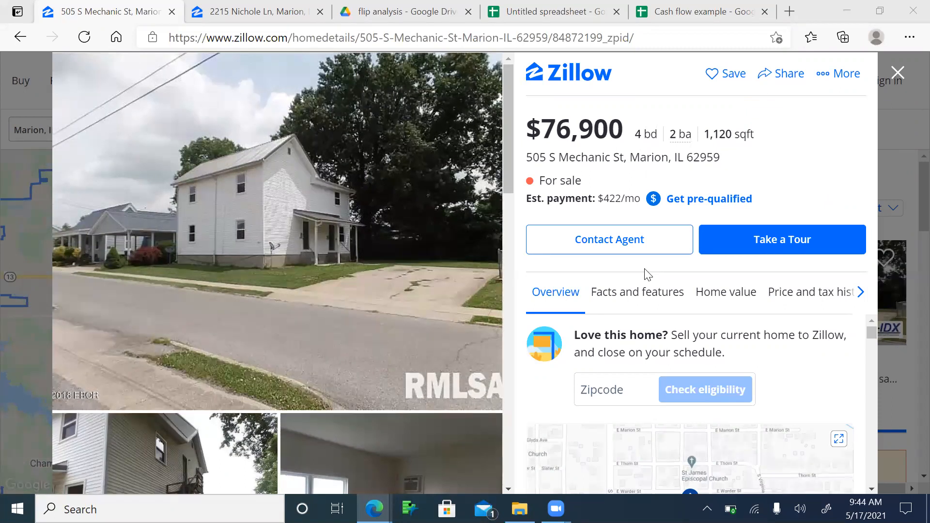
left_click(678, 11)
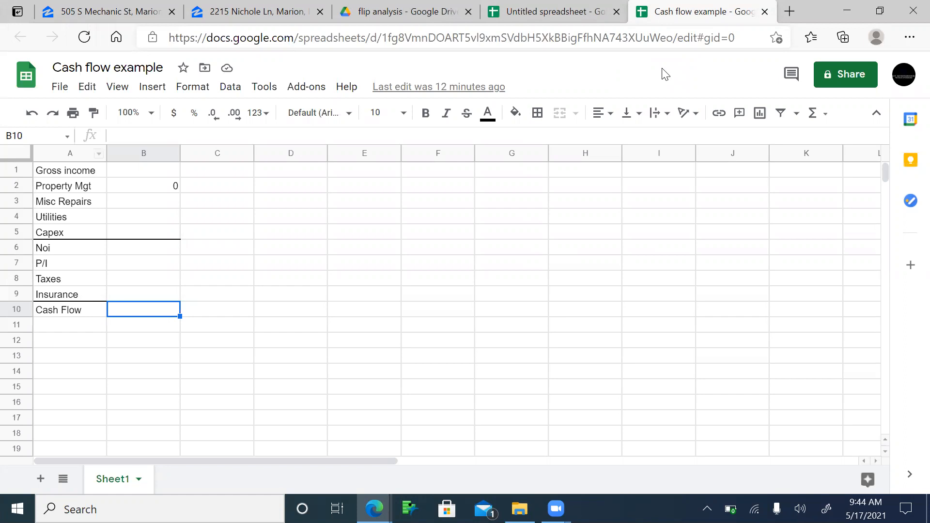
Step: Insert an empty row above Capex, directly under Utilities
key("Left")
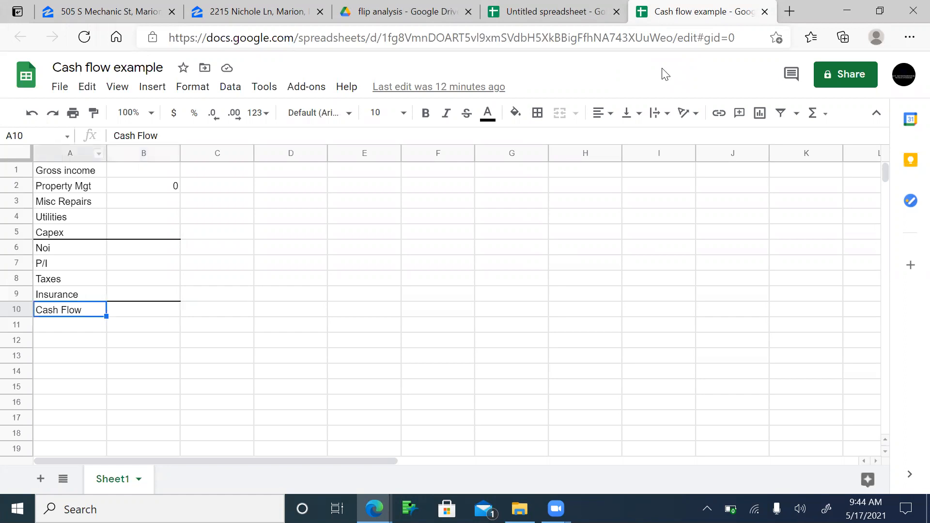
key("Right")
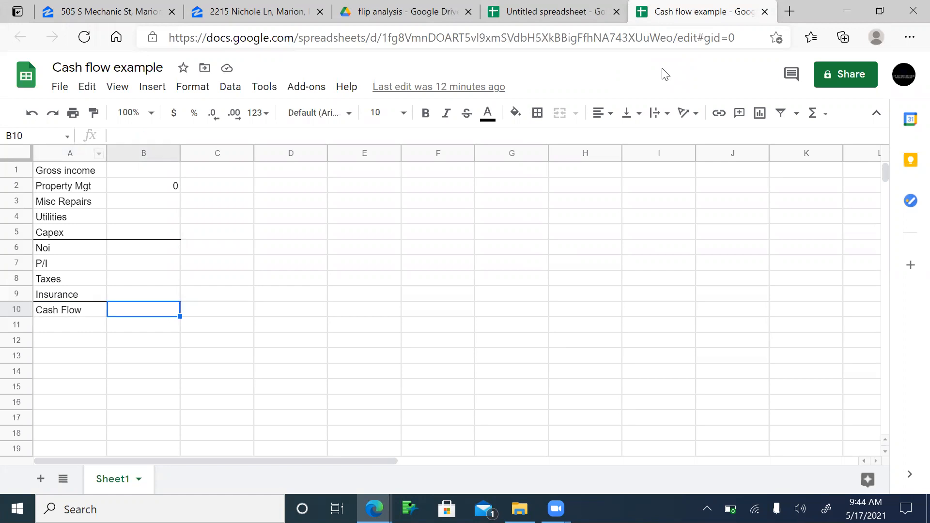
key("Left")
key("Up")
key("Up")
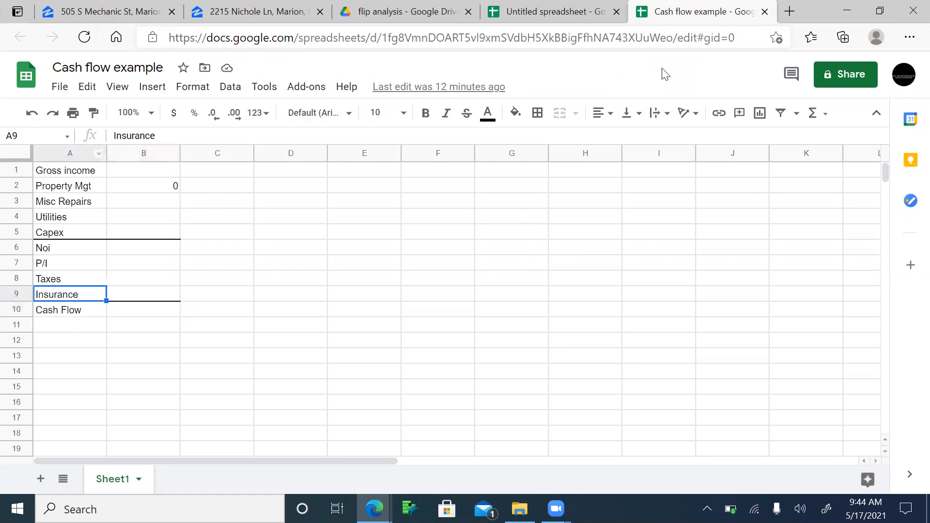
key("Up")
key("Up")
key("Up")
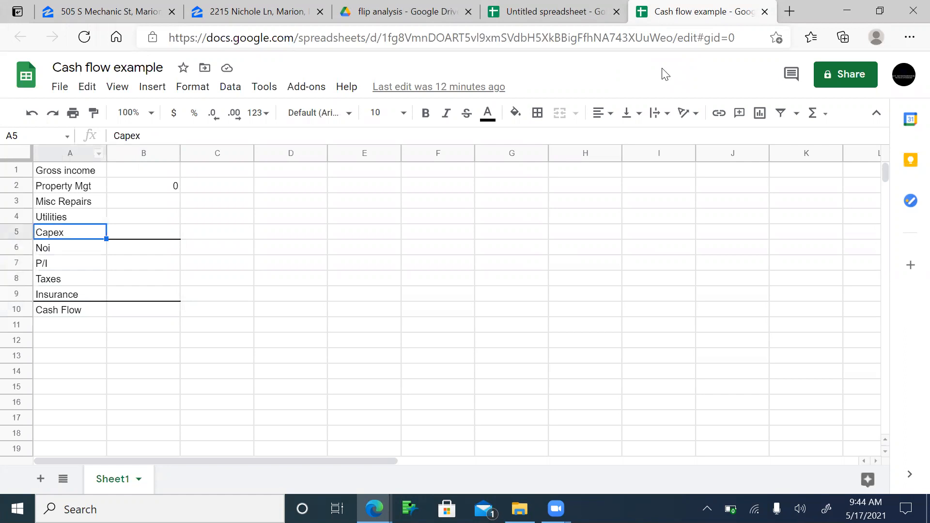
key("Up")
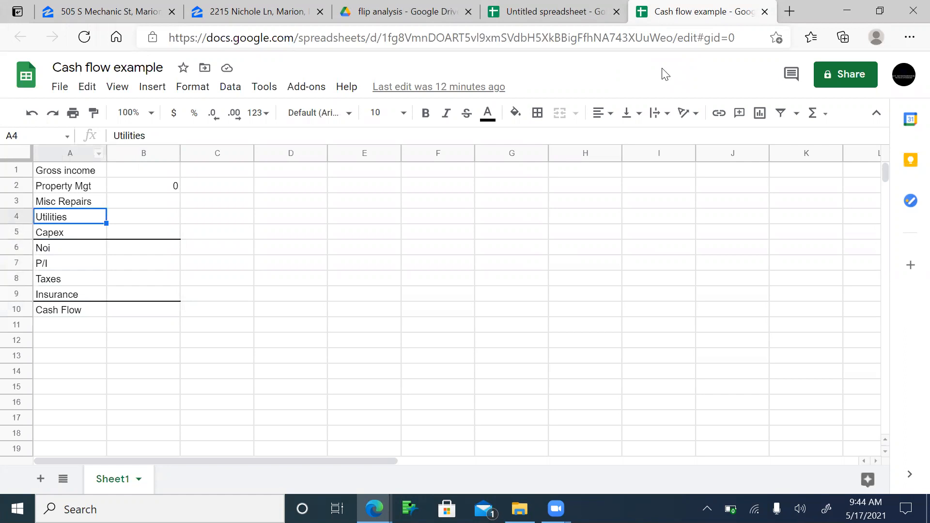
key("Up")
key("Up")
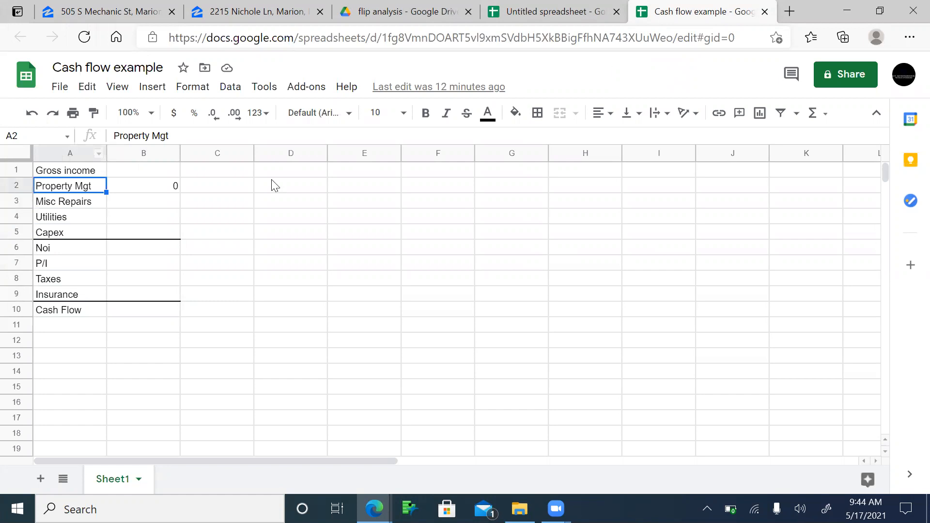
right_click(19, 231)
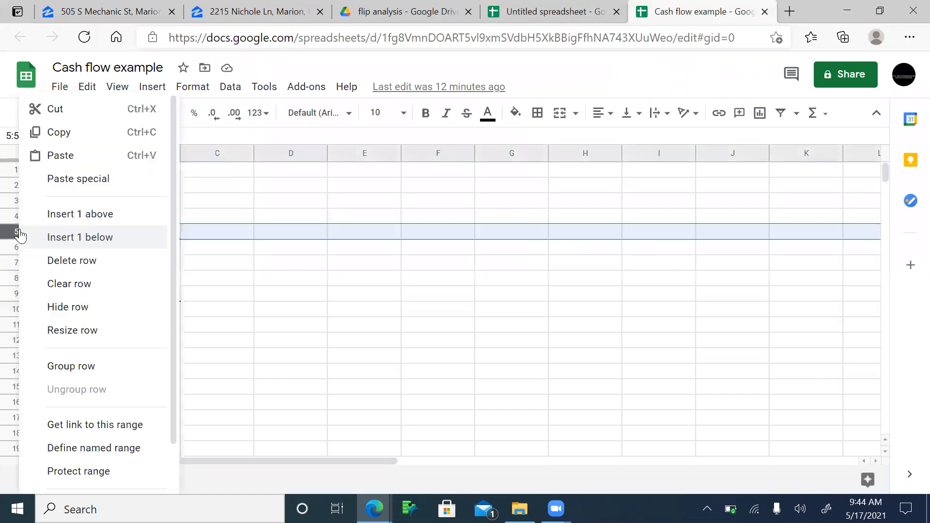
left_click(76, 214)
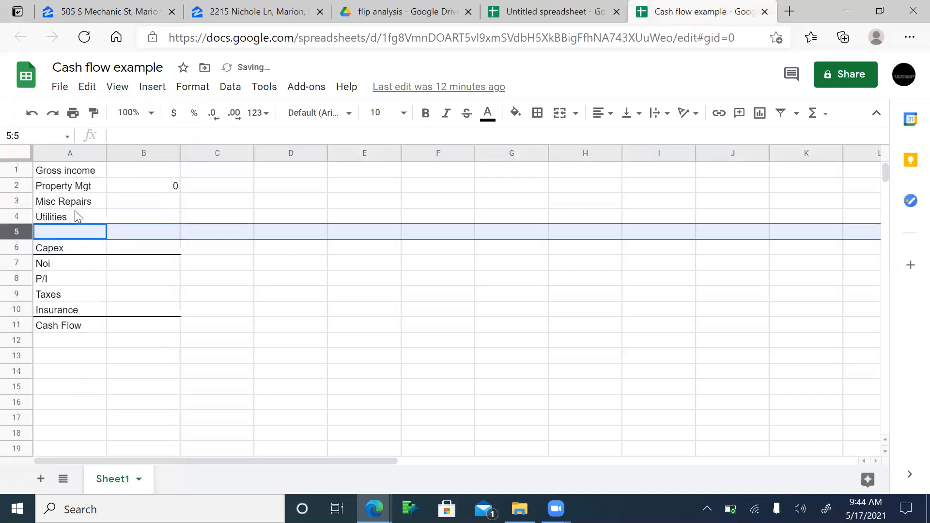
Step: Label the new row 'Occupancy'
type("Vac")
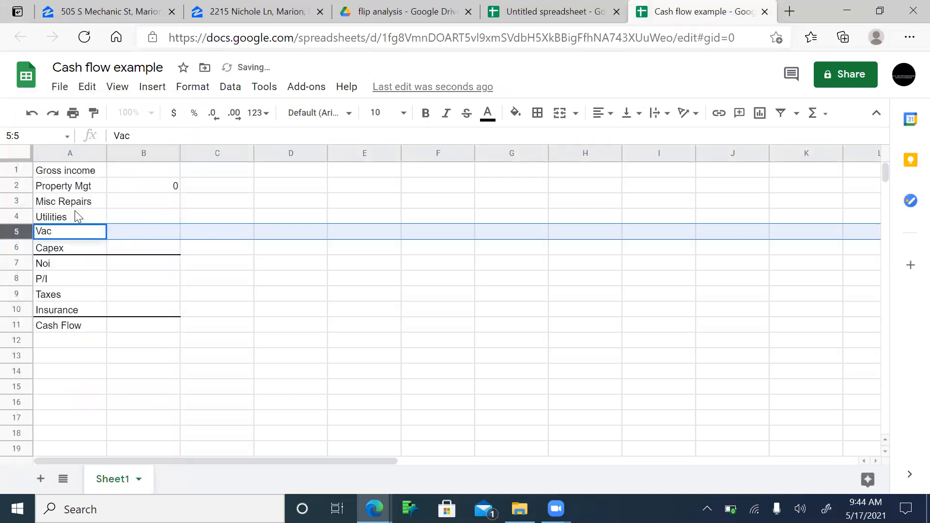
key("BackSpace")
key("BackSpace")
key("BackSpace")
type("Oc")
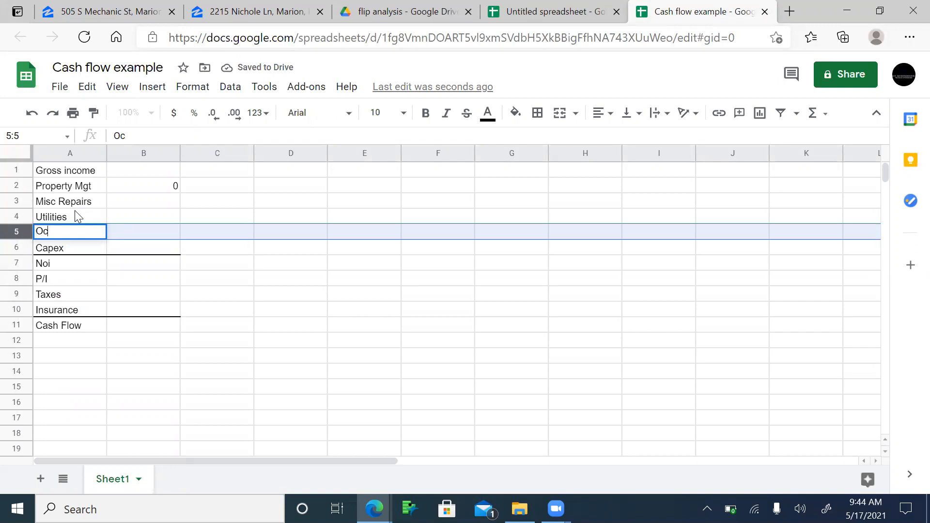
type("cupancy")
key("Tab")
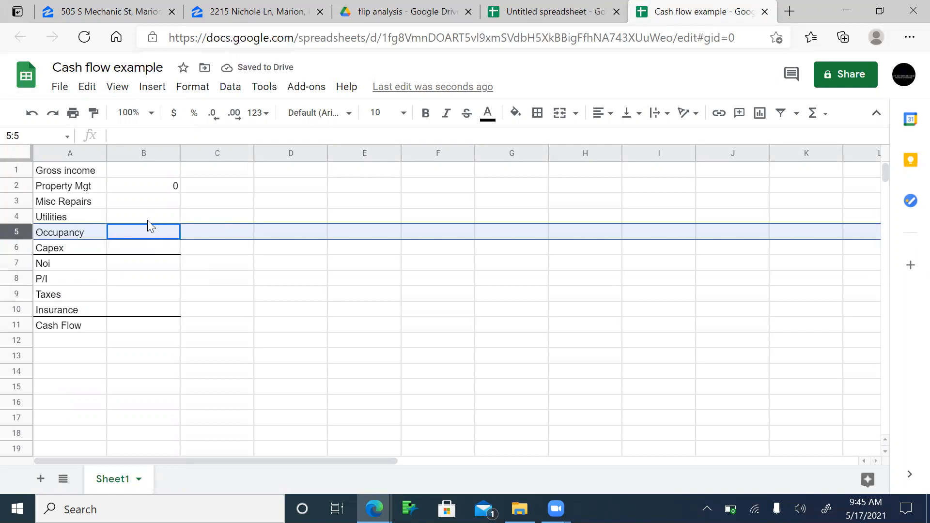
left_click(141, 171)
left_click(128, 14)
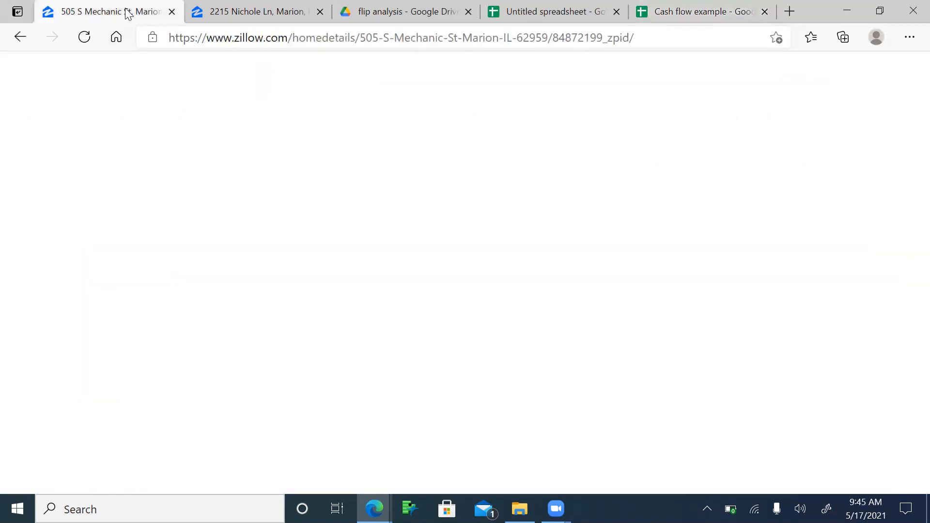
left_click(319, 11)
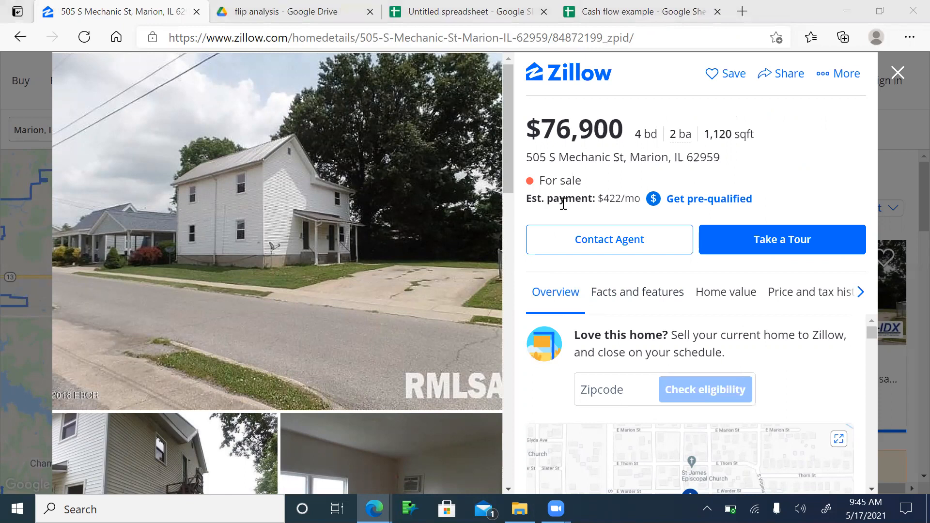
left_click(643, 12)
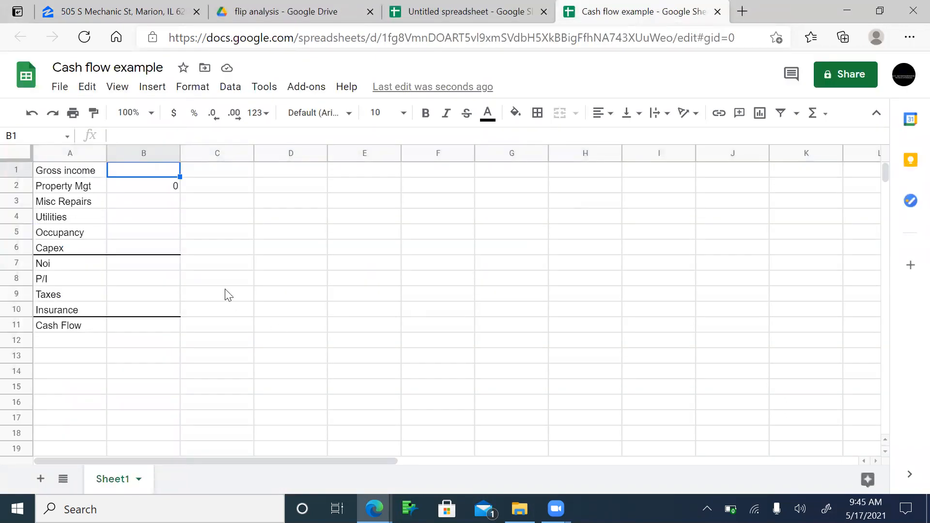
Step: Enter Gross income as =2*625*12 (15000) and Property Mgt as =B1*.10 (1500)
type("=2")
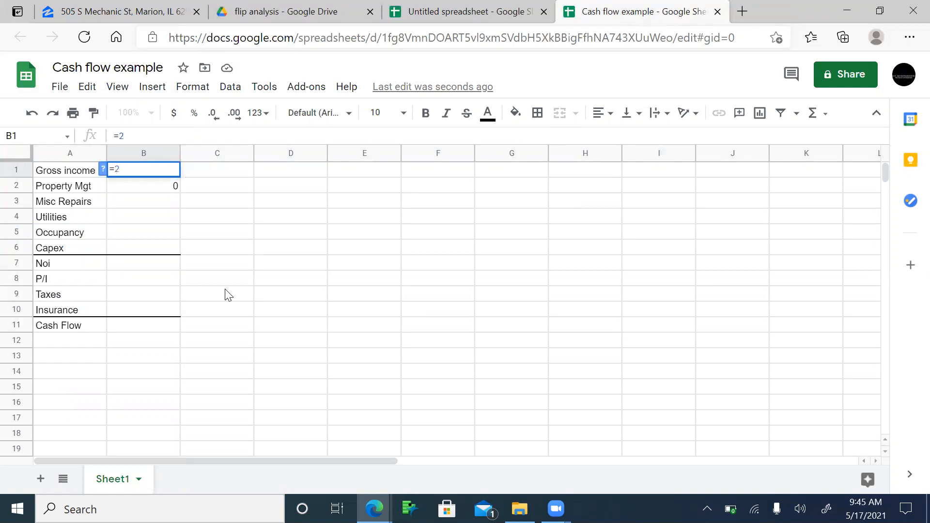
type("*625*")
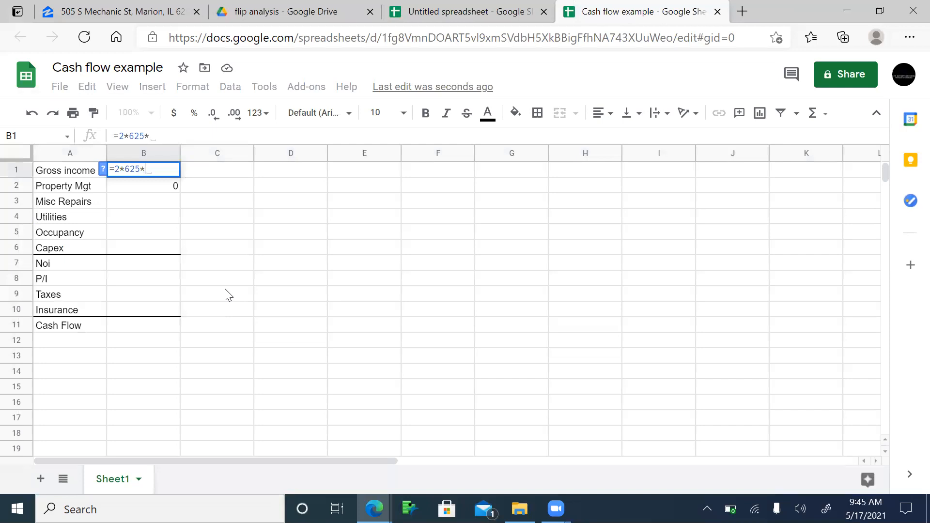
type("12")
key("Return")
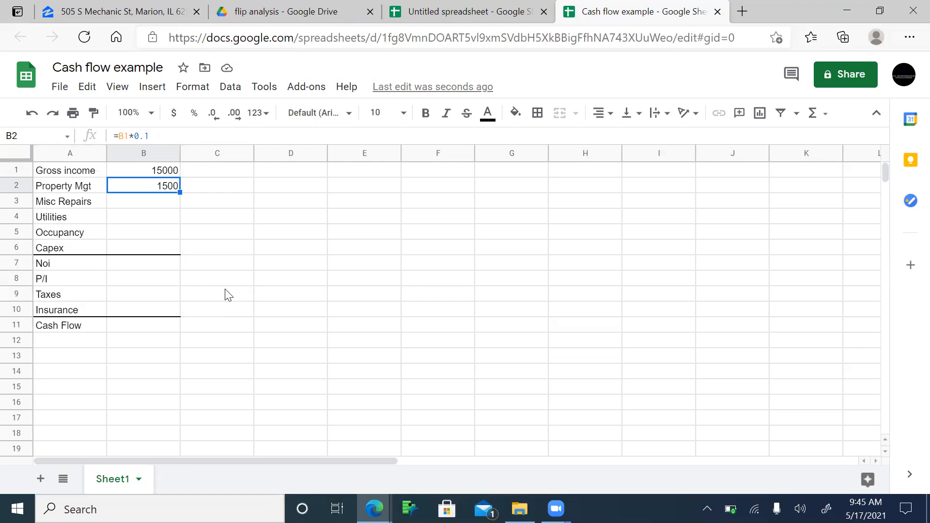
type("=")
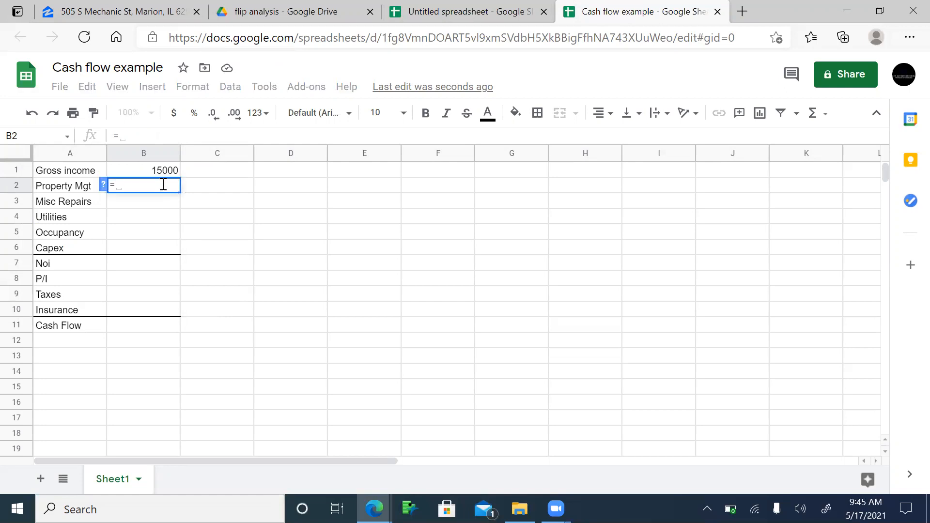
left_click(164, 174)
type("*")
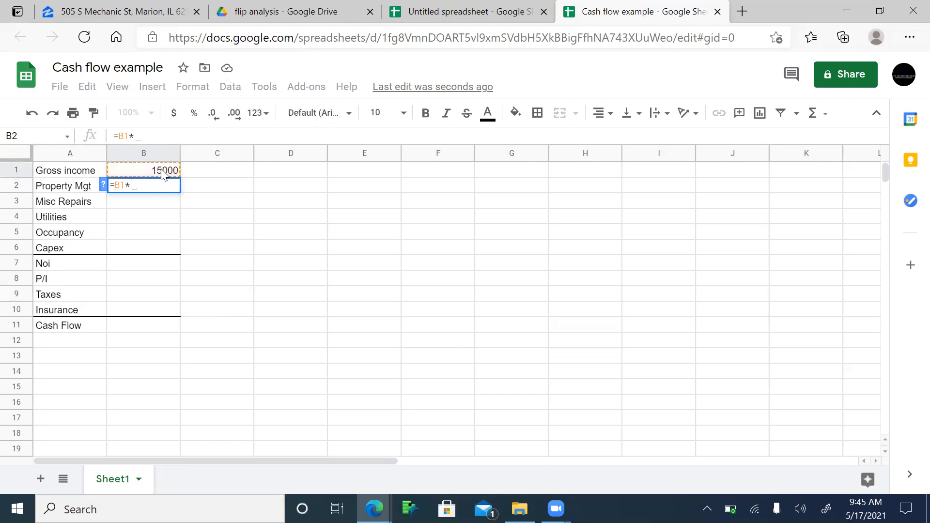
type("10")
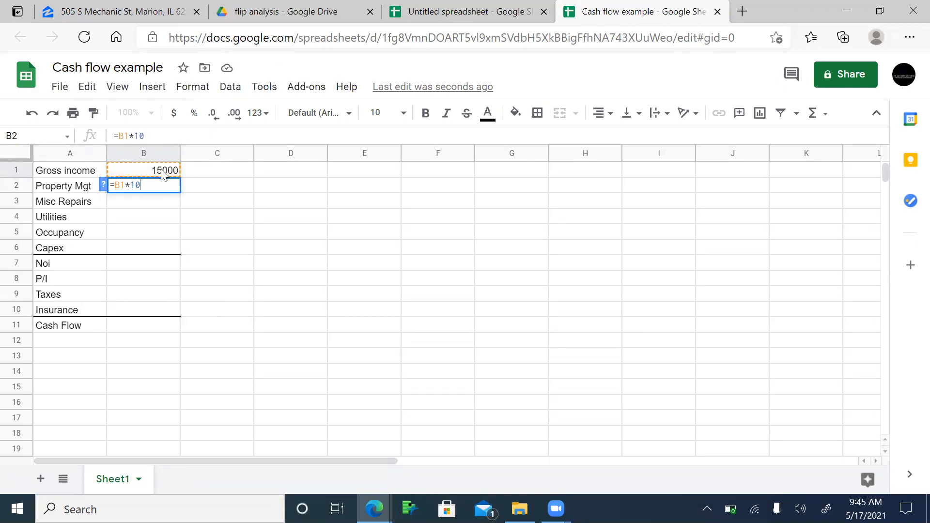
key("BackSpace")
key("BackSpace")
type(".10")
key("Return")
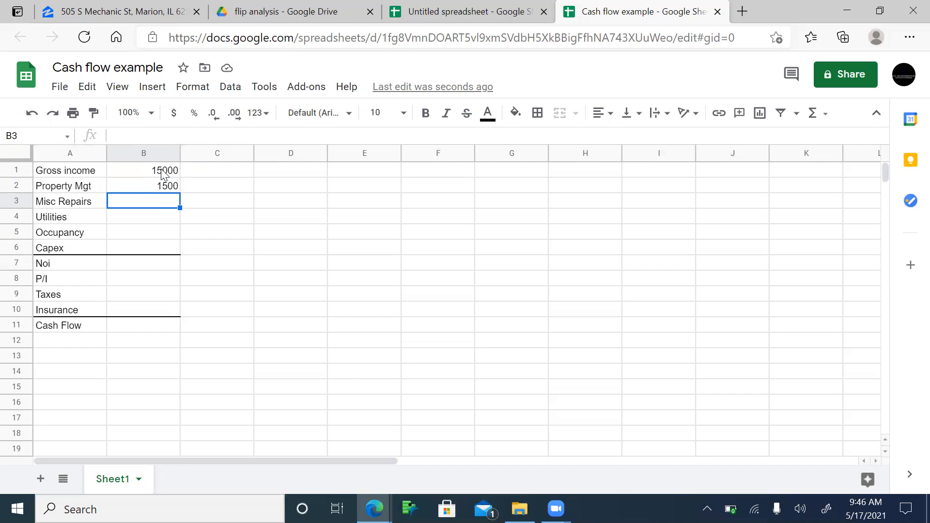
Step: Change Misc Repairs from =300*12 (3600) to =150*12, giving 1800
type("=")
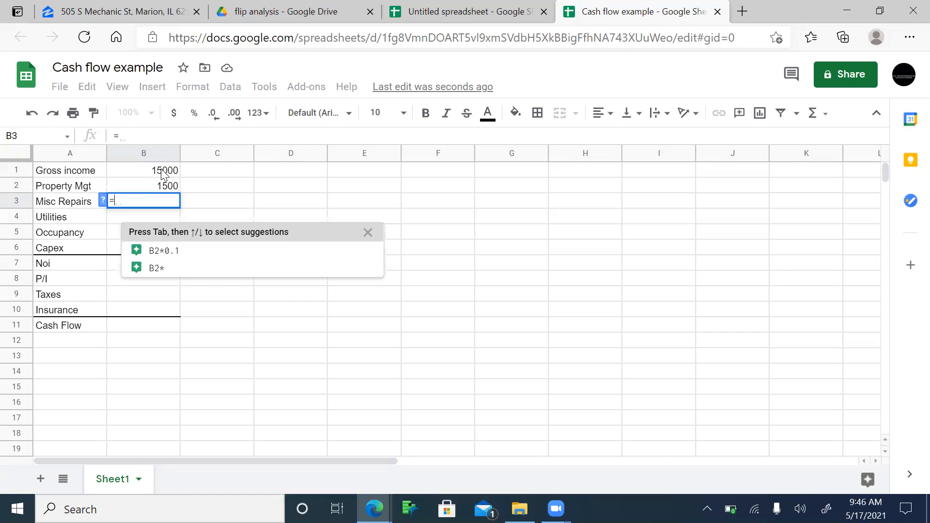
type("150*")
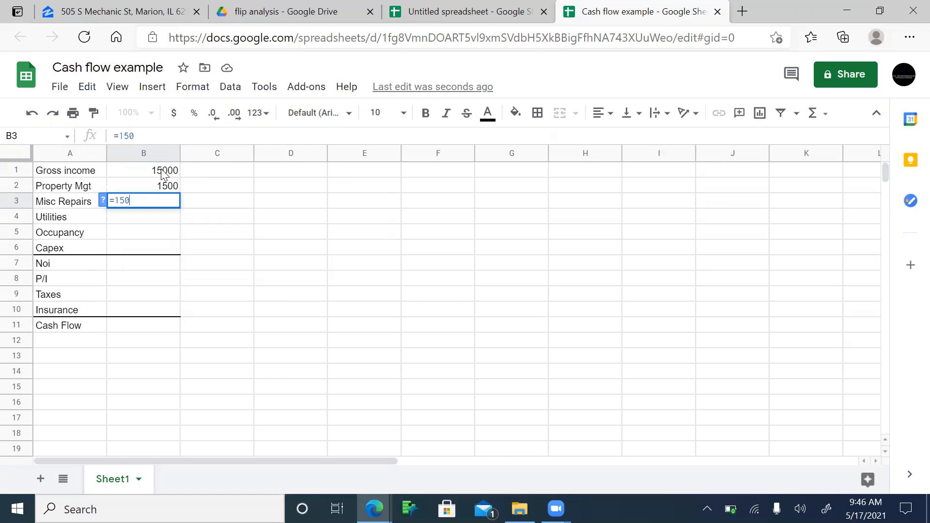
key("BackSpace")
key("BackSpace")
key("BackSpace")
key("BackSpace")
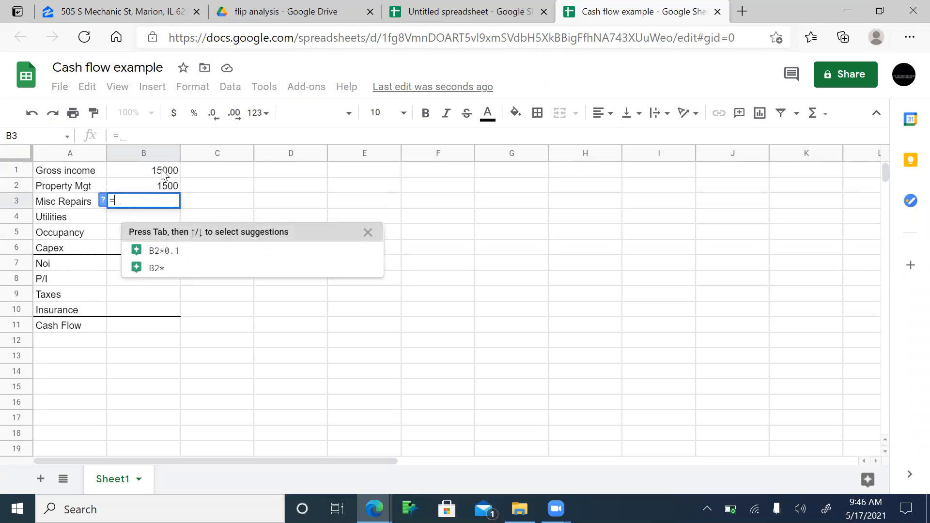
type("300")
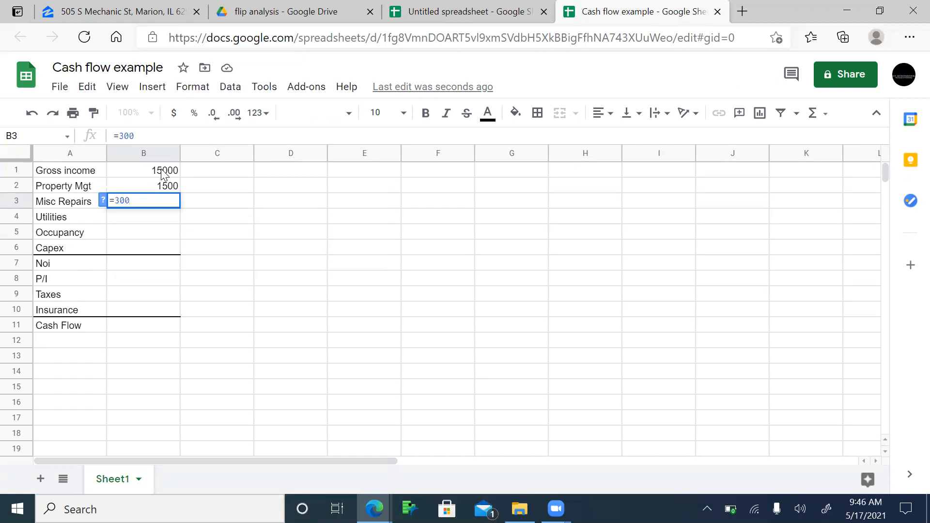
type("*")
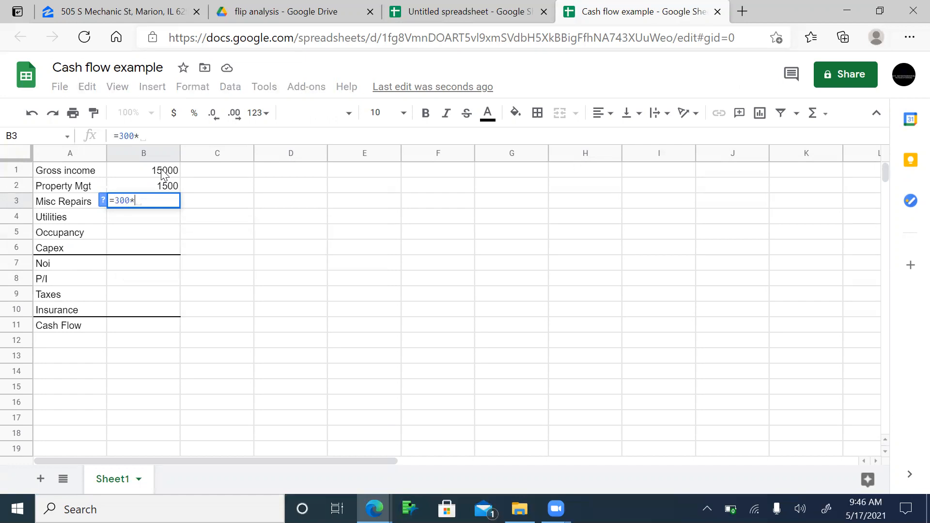
type("12")
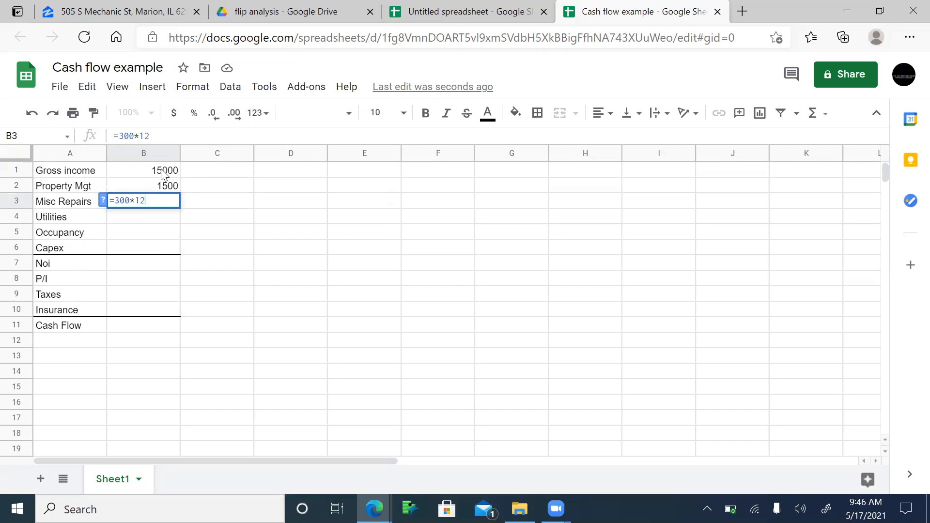
key("Return")
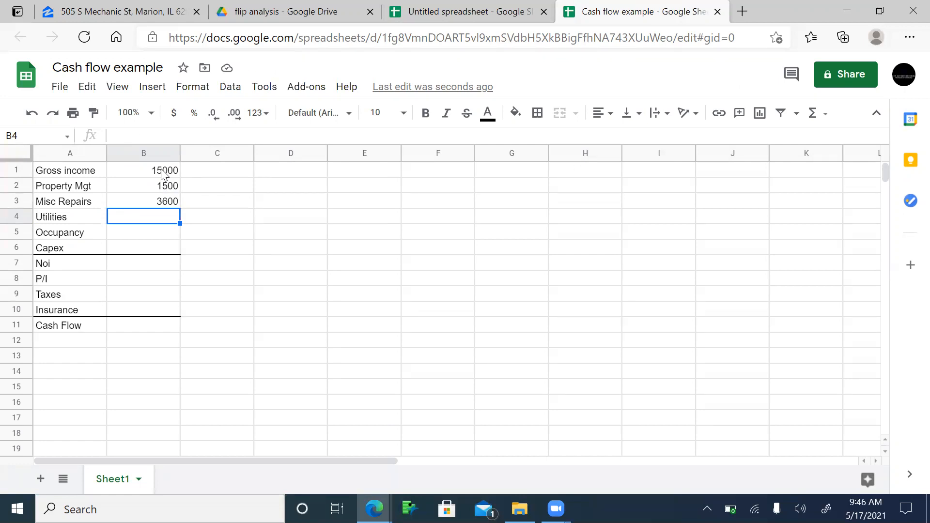
key("Up")
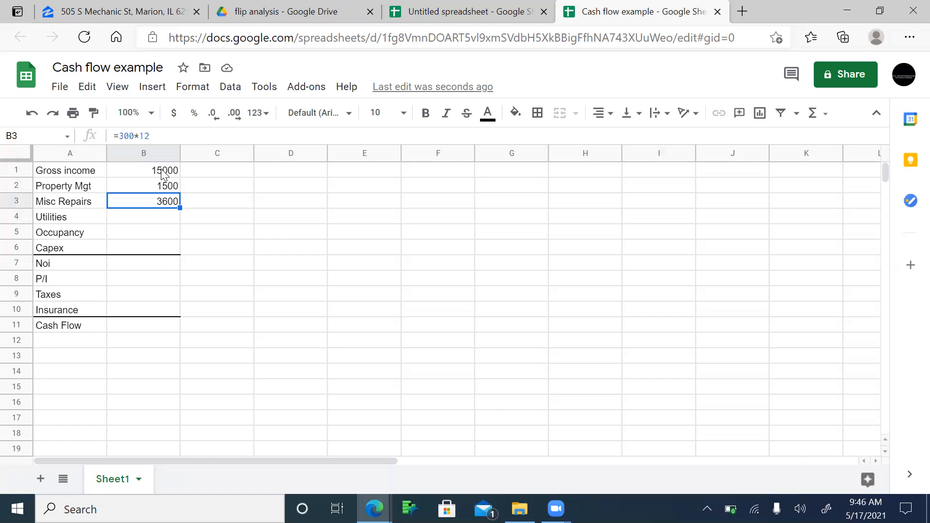
type("=15")
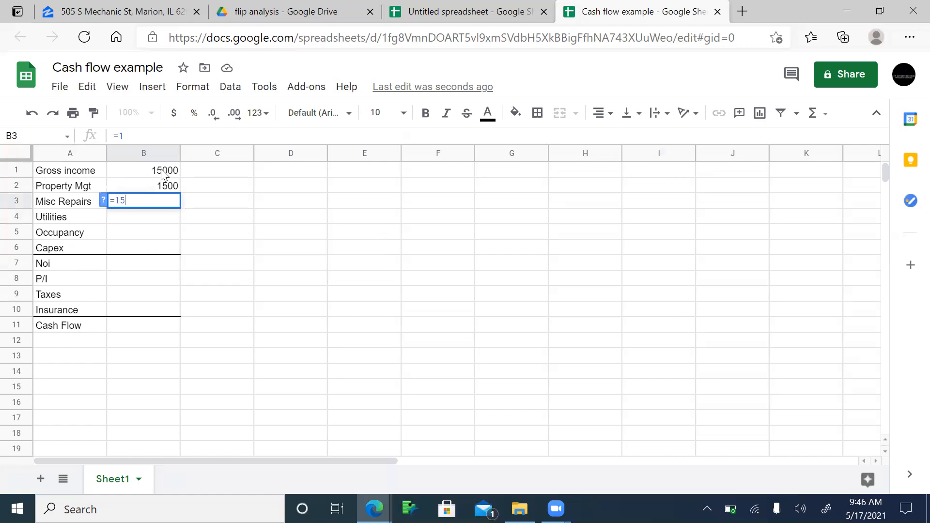
type("0*")
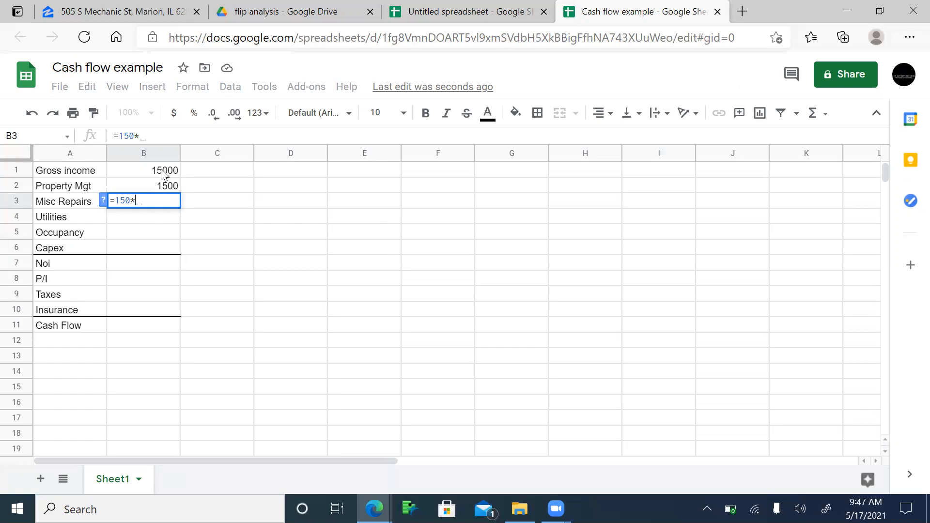
type("12")
key("Return")
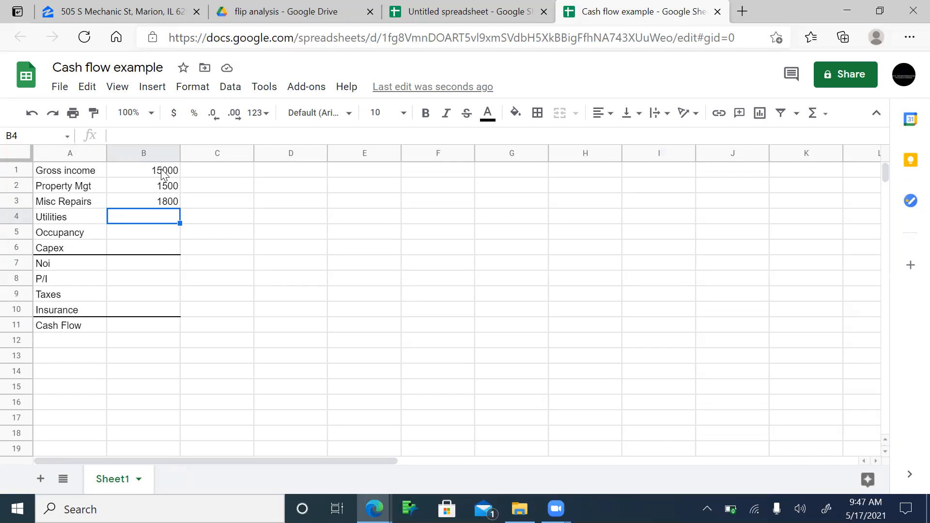
Step: Set Utilities to 0 and start the Occupancy value as =11/12
type("0")
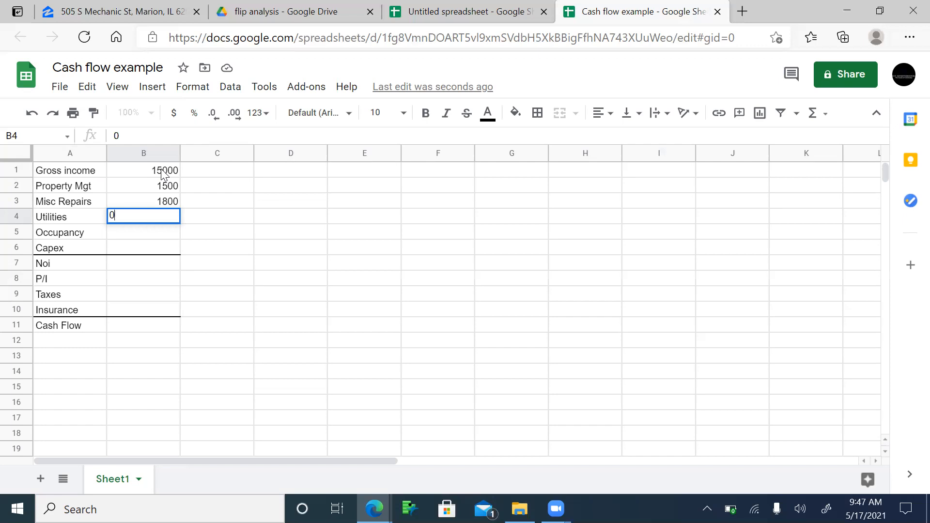
key("Return")
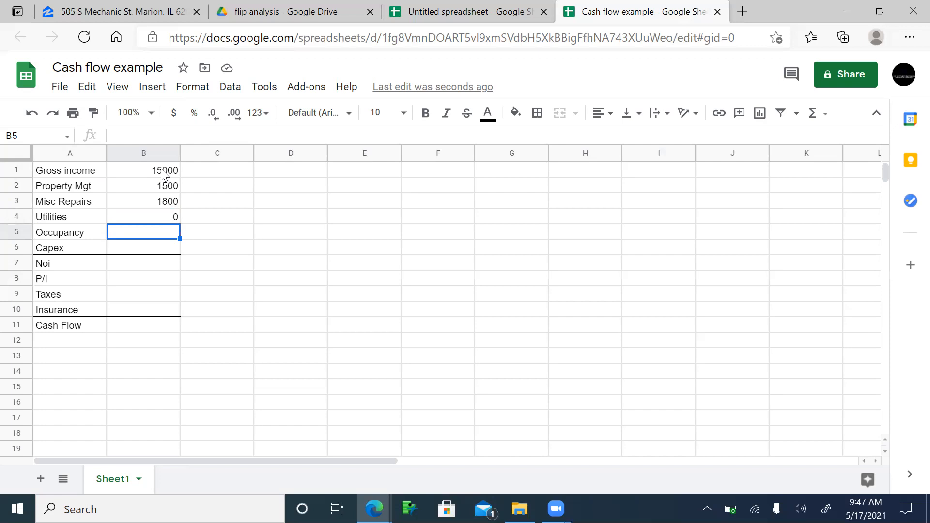
type("=11/2")
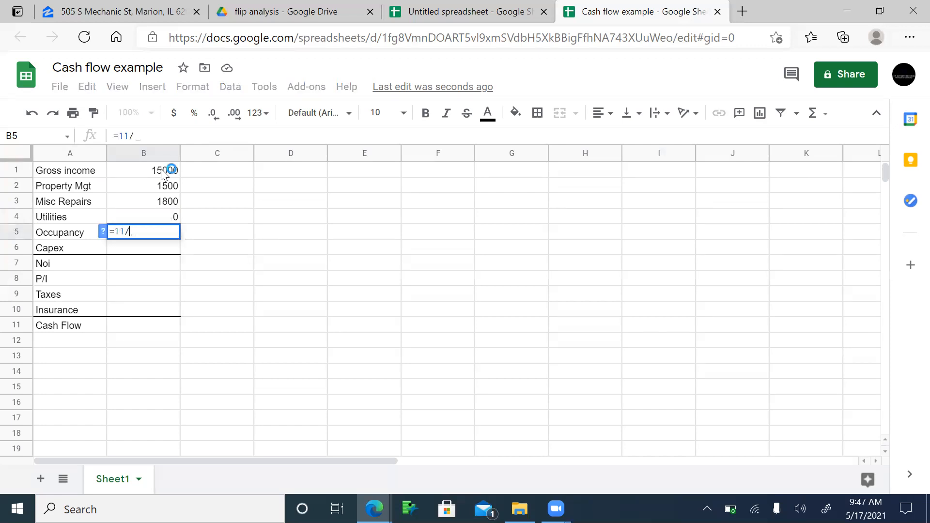
key("BackSpace")
type("12")
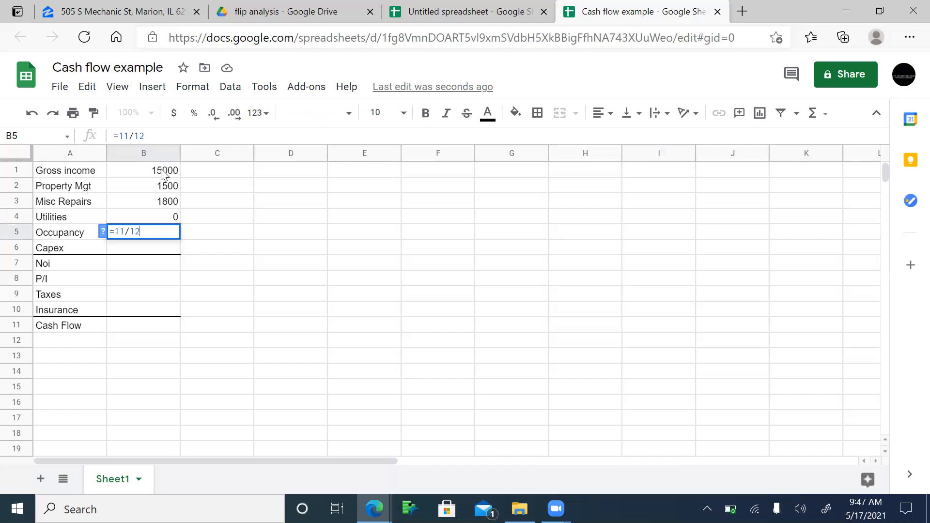
key("Return")
Step: Rework Occupancy to =((11/12)-1)*B1, a one-month vacancy loss of -1250
key("Up")
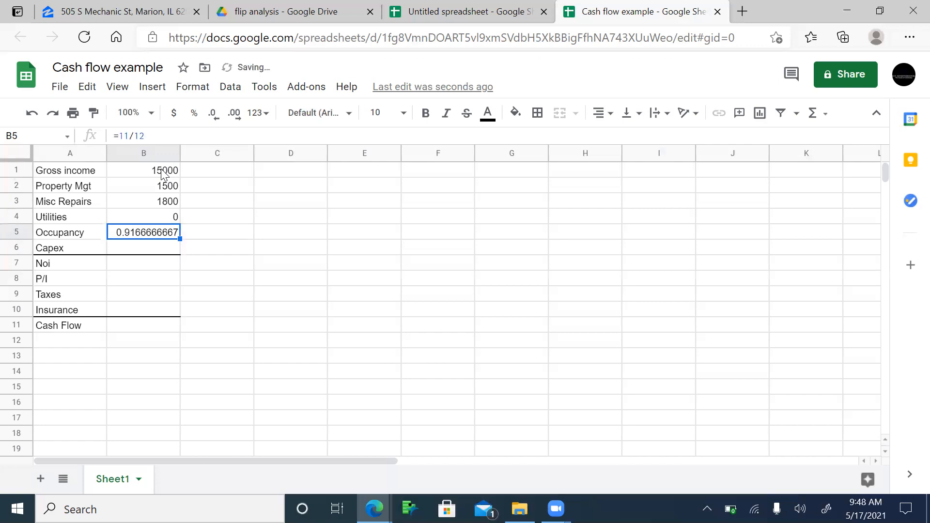
left_click(155, 138)
type(")")
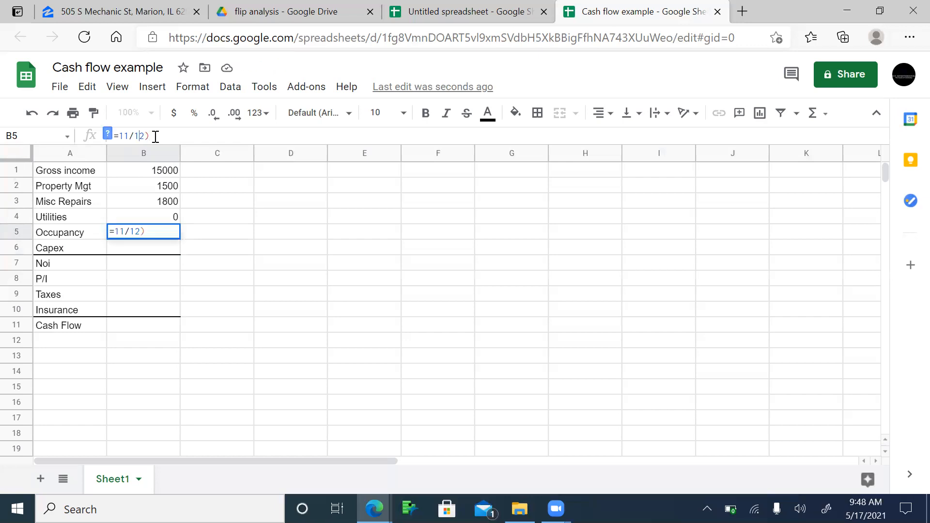
type("(")
left_click(155, 136)
type("*")
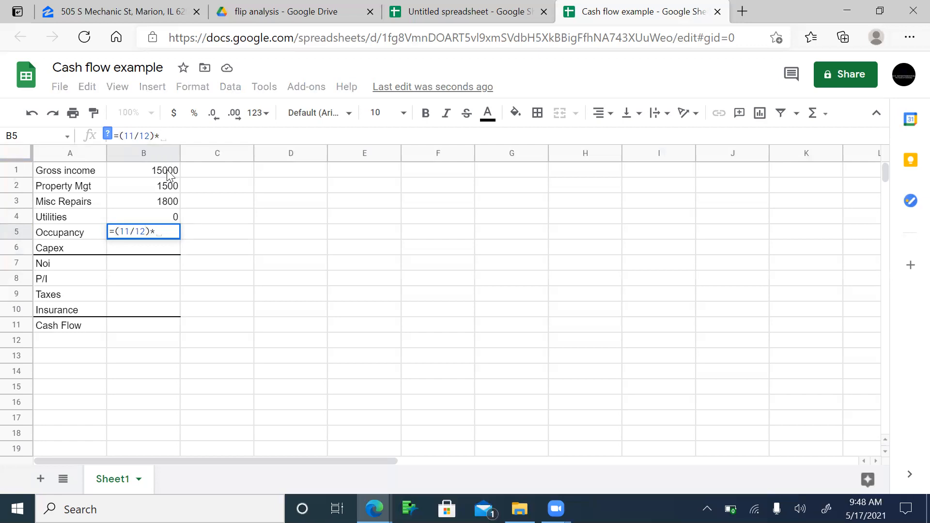
left_click(168, 175)
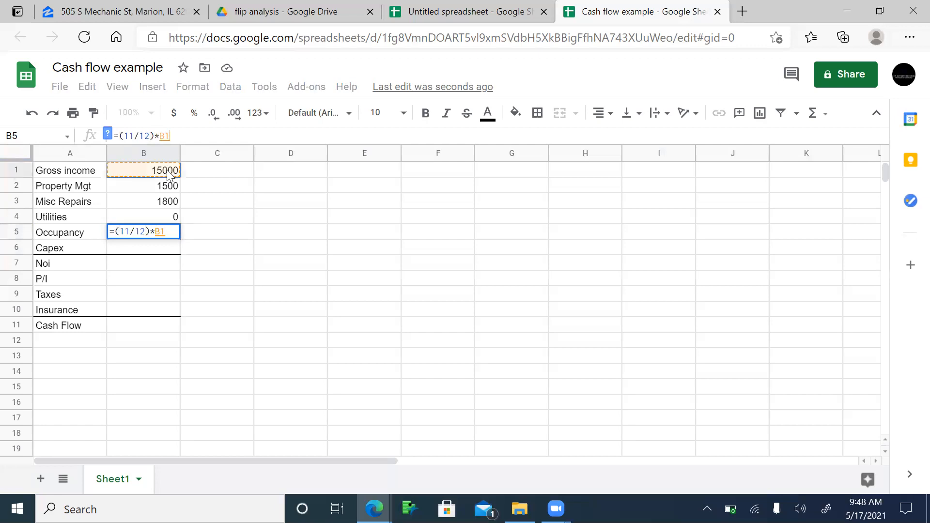
key("Return")
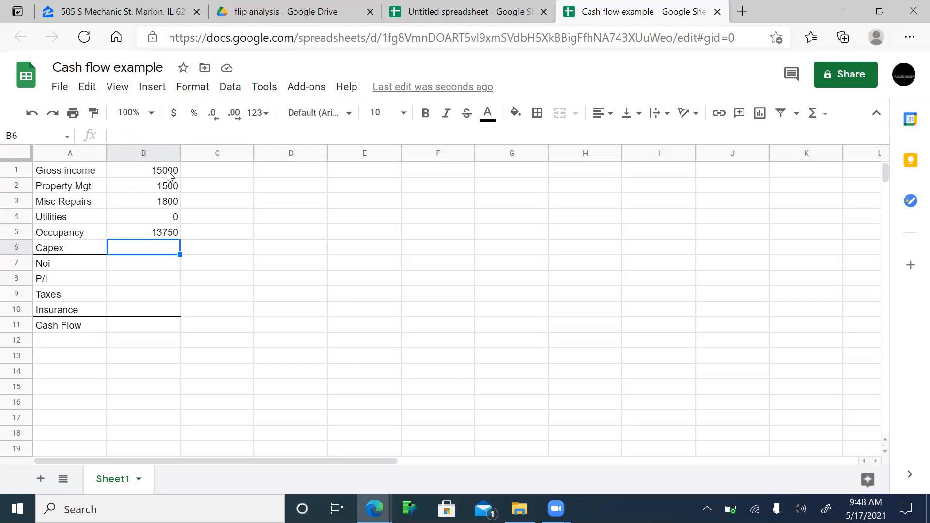
key("Up")
key("Up")
key("Down")
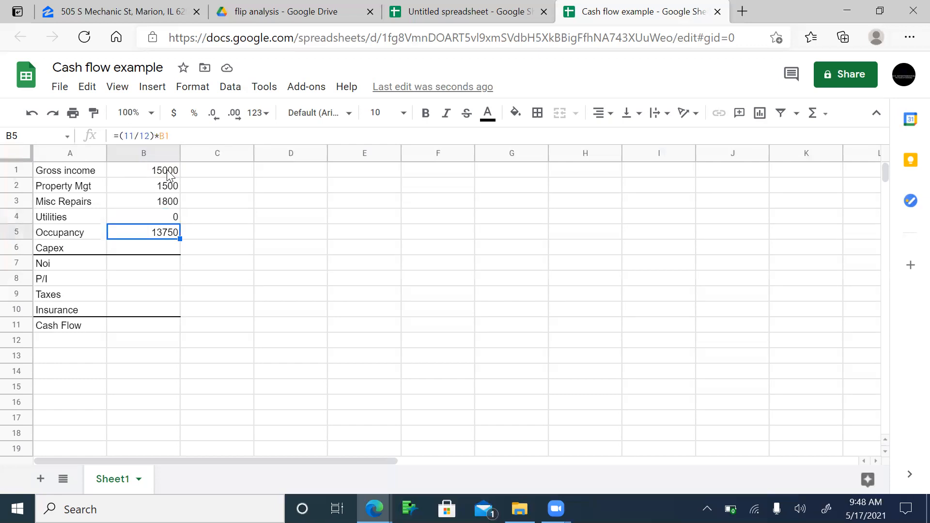
left_click(155, 134)
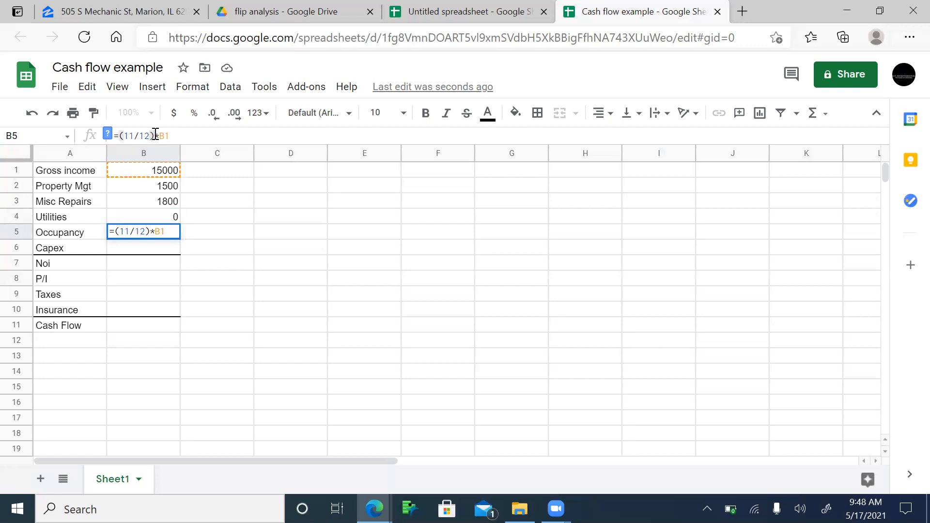
type("-")
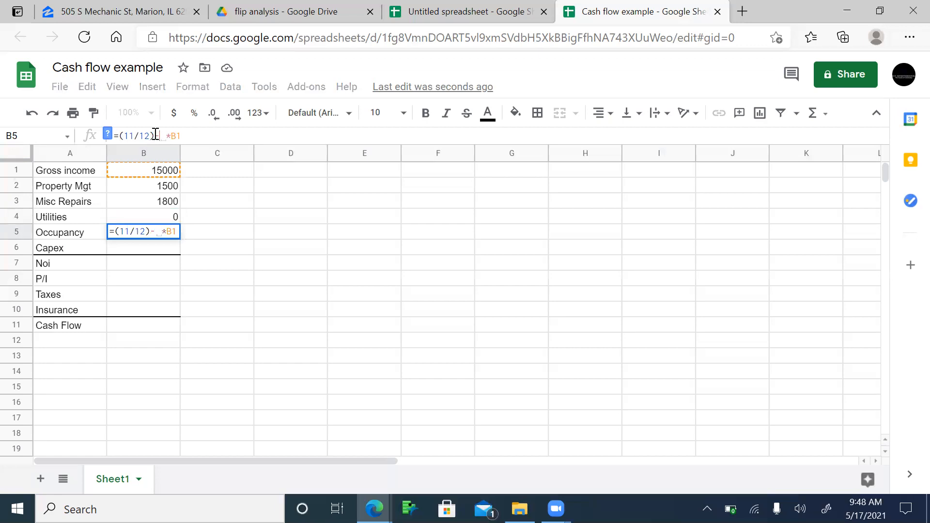
type("1")
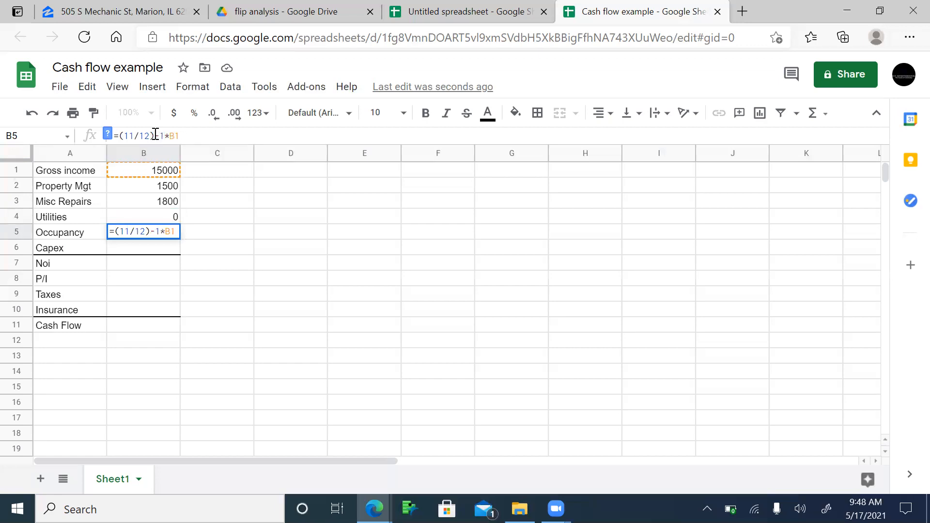
type(")")
left_click(124, 136)
type("(")
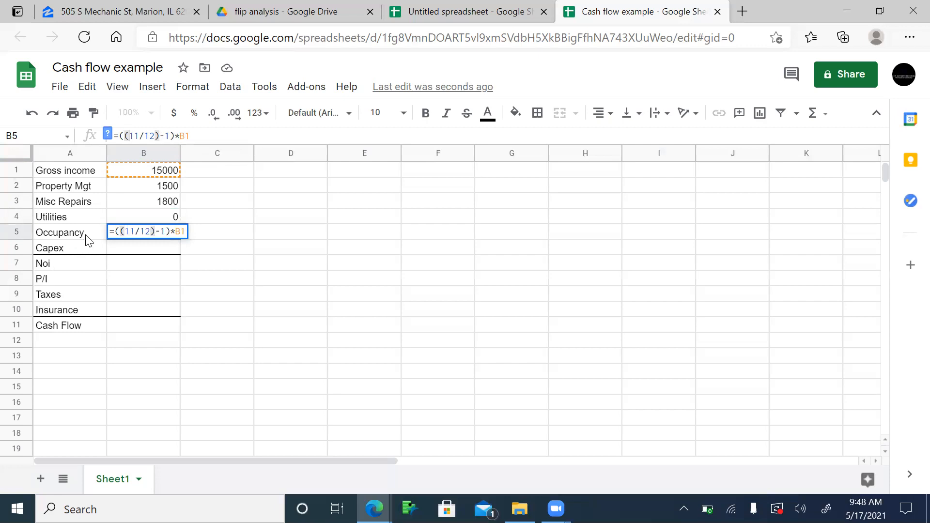
key("Return")
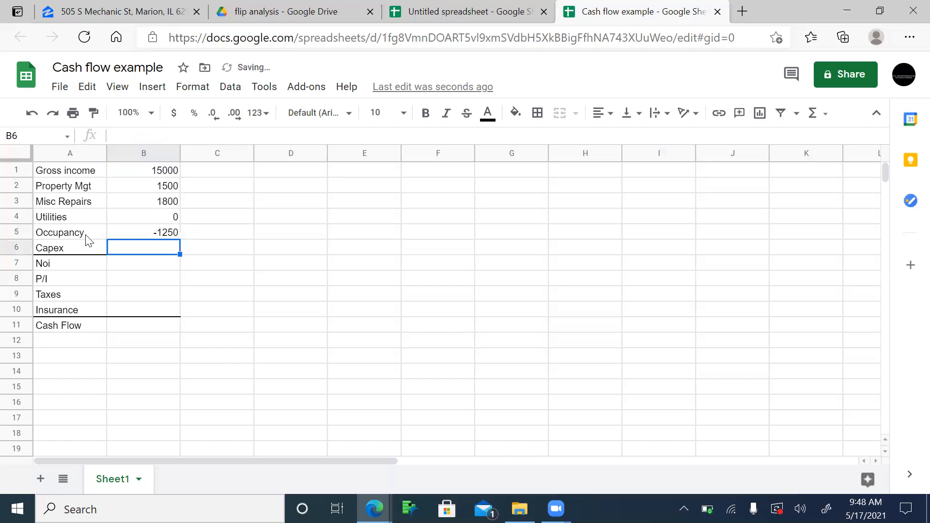
Step: Rename the Occupancy row to 'vacancy'
left_click(87, 238)
key("Delete")
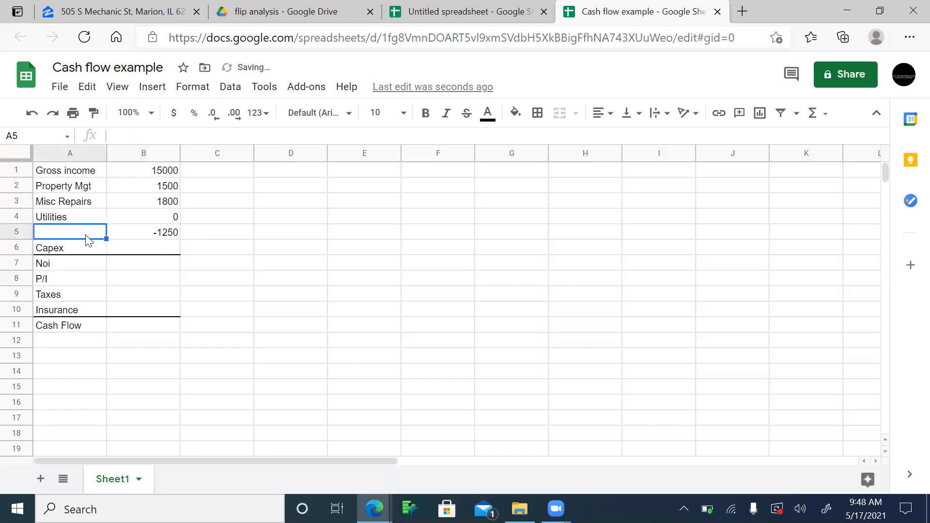
type("va")
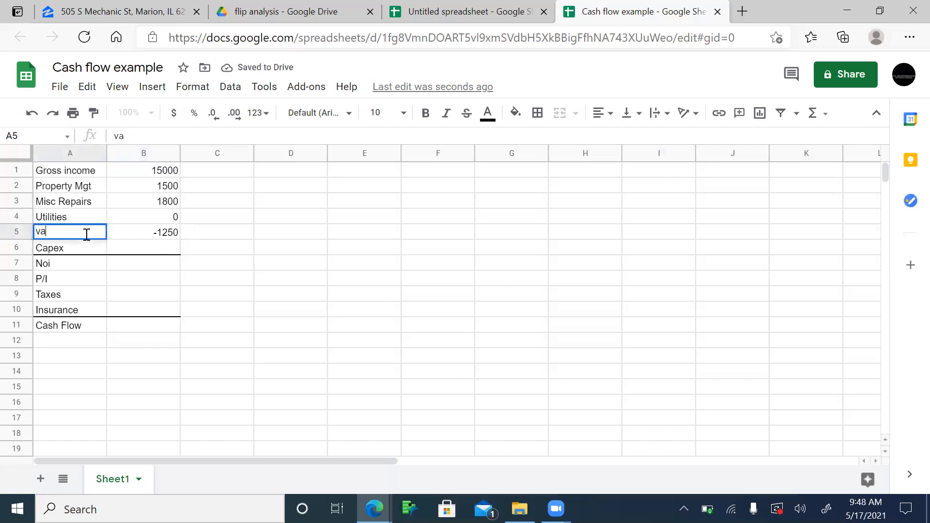
type("cancy")
key("Return")
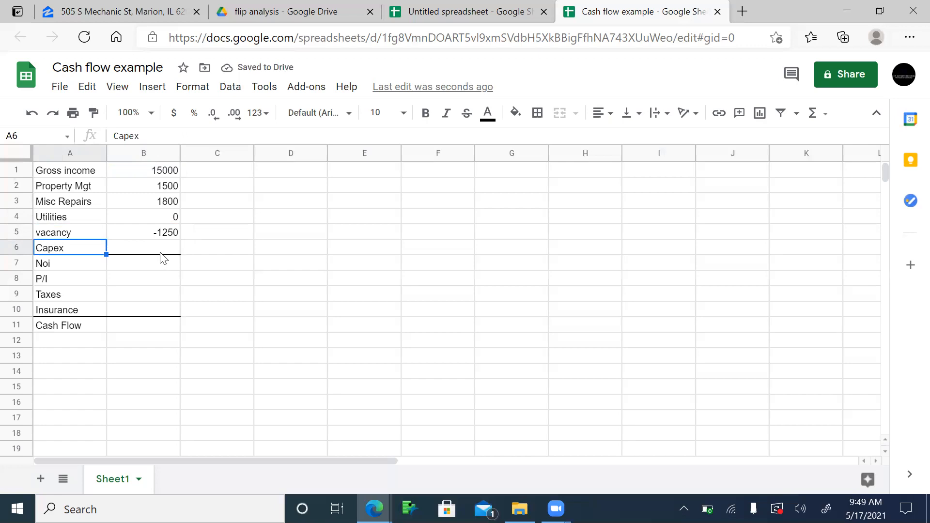
Step: Rewrite the vacancy formula as one minus 11/12 of gross income, showing a positive 1250
left_click(160, 238)
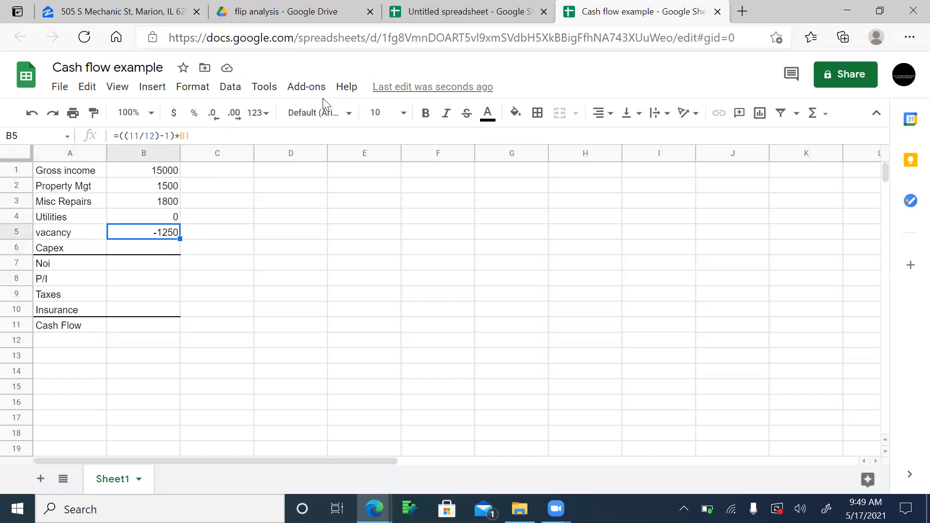
left_click(277, 132)
type("*-1")
key("Return")
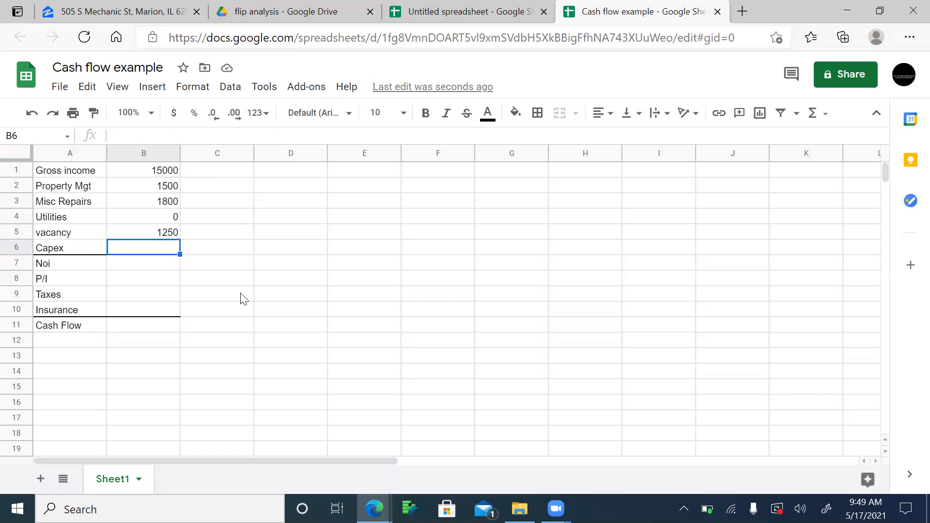
key("Up")
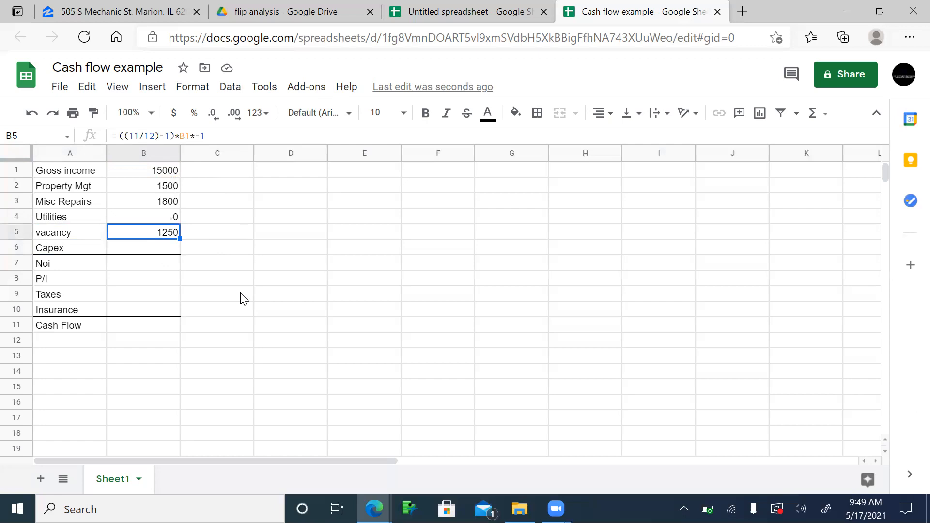
left_click(170, 136)
key("BackSpace")
key("BackSpace")
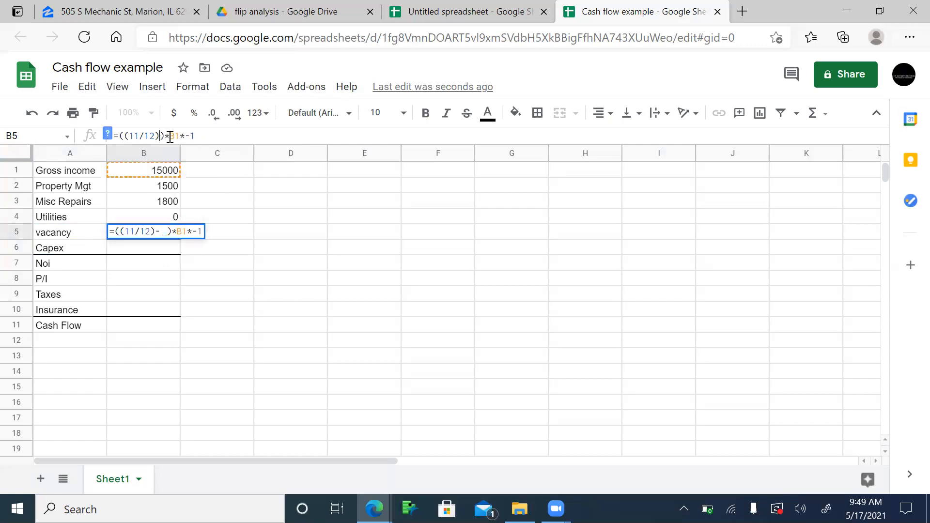
key("Left")
key("Left")
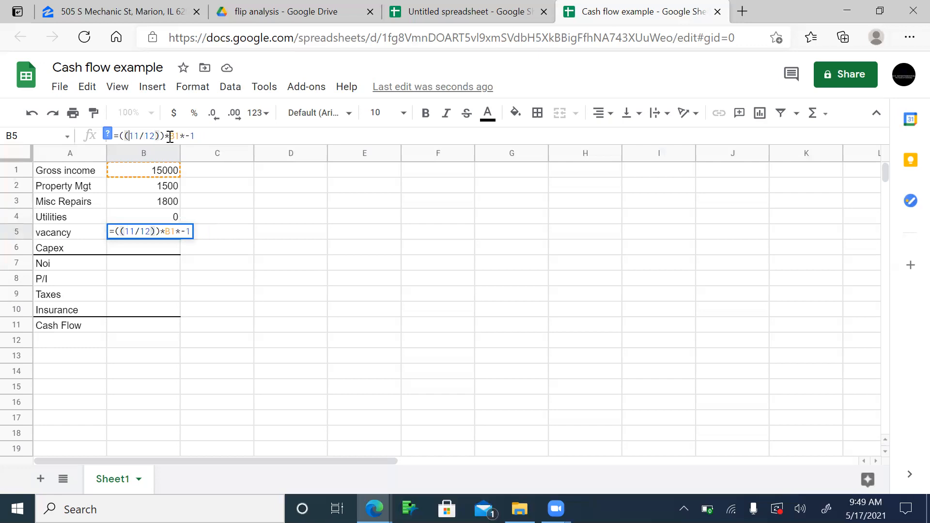
type("1-")
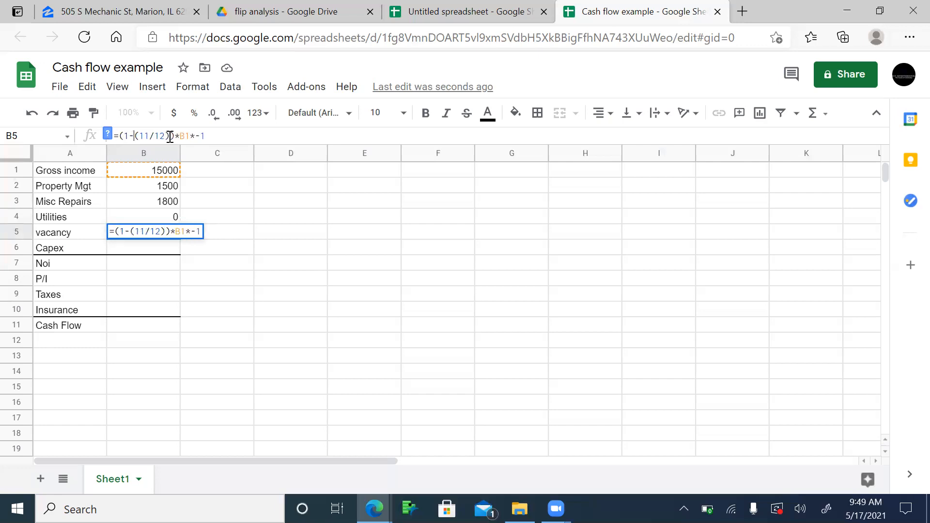
key("BackSpace")
key("BackSpace")
key("BackSpace")
key("Return")
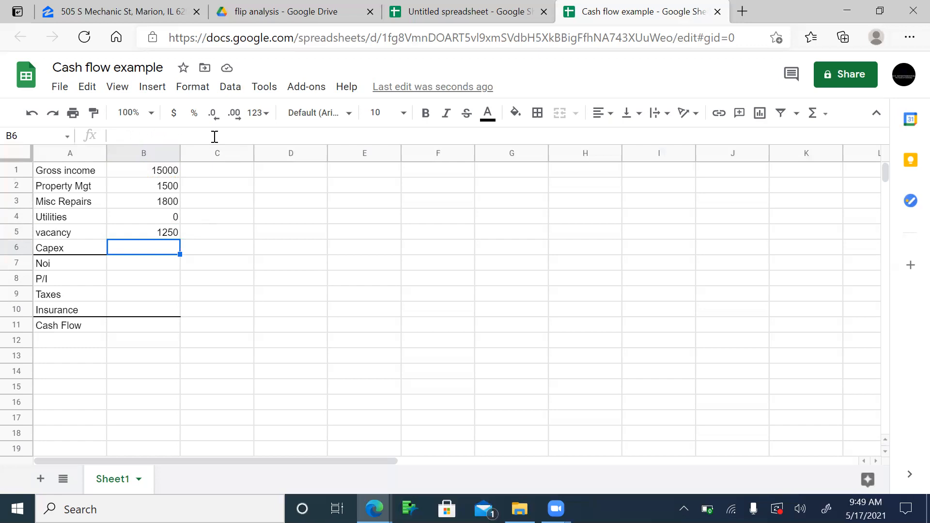
left_click(126, 10)
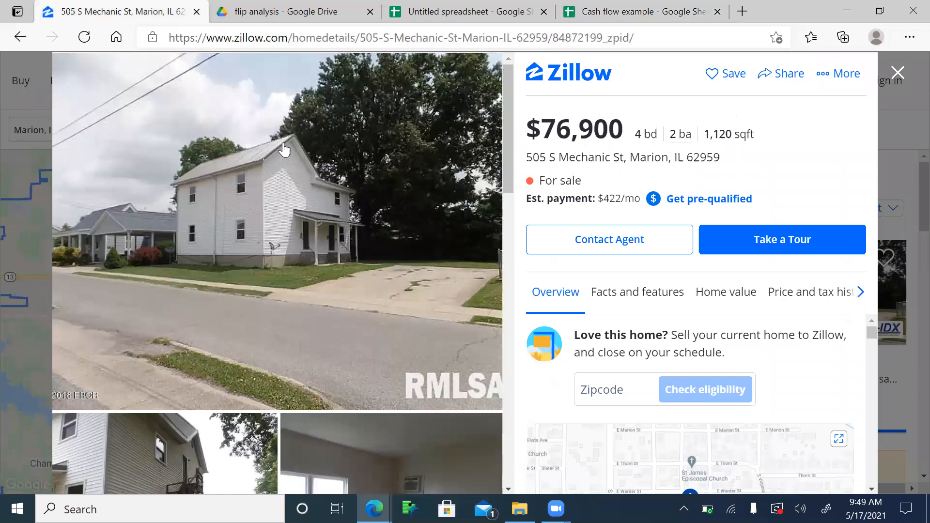
scroll(291, 397, "down", 2)
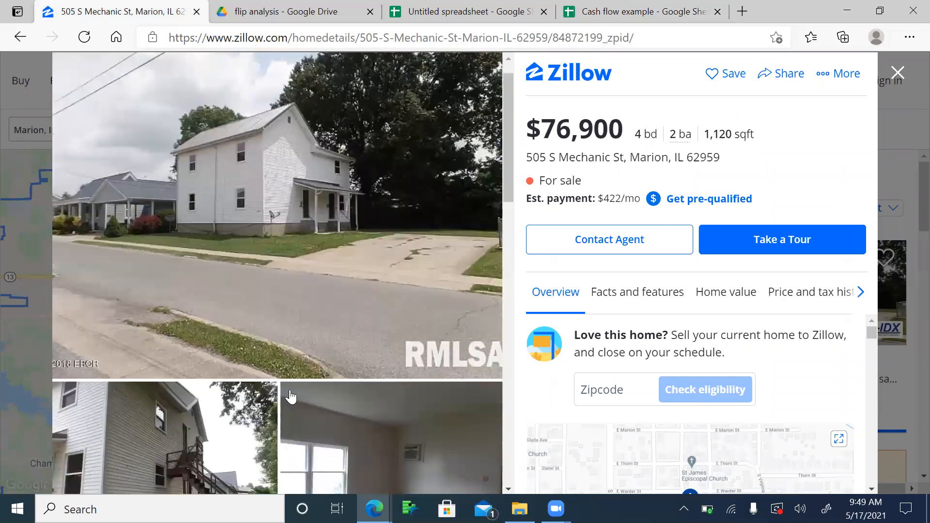
scroll(291, 396, "down", 3)
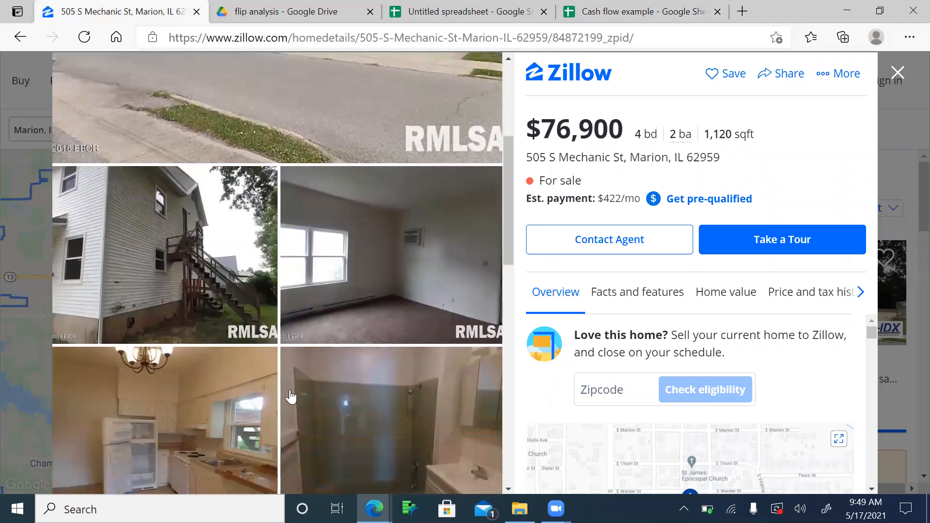
scroll(291, 396, "down", 8)
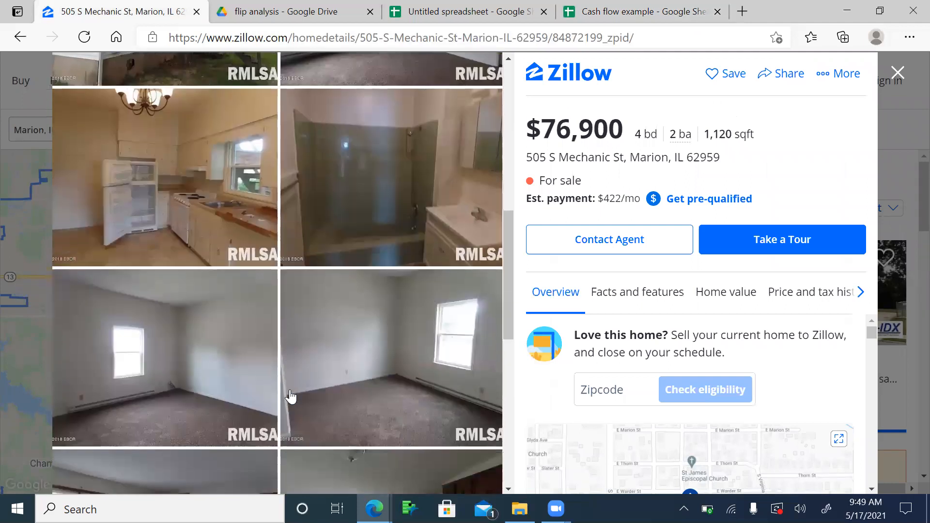
scroll(291, 396, "down", 6)
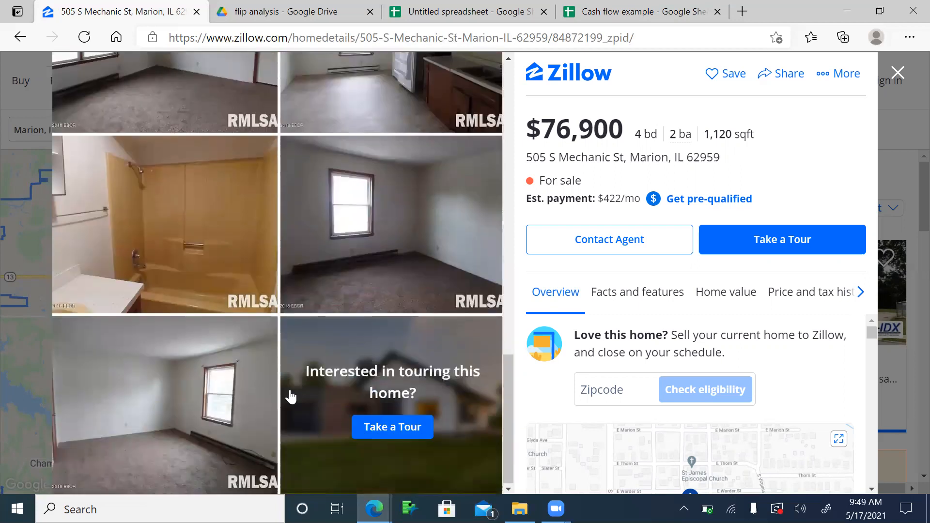
scroll(290, 396, "up", 5)
scroll(290, 396, "up", 2)
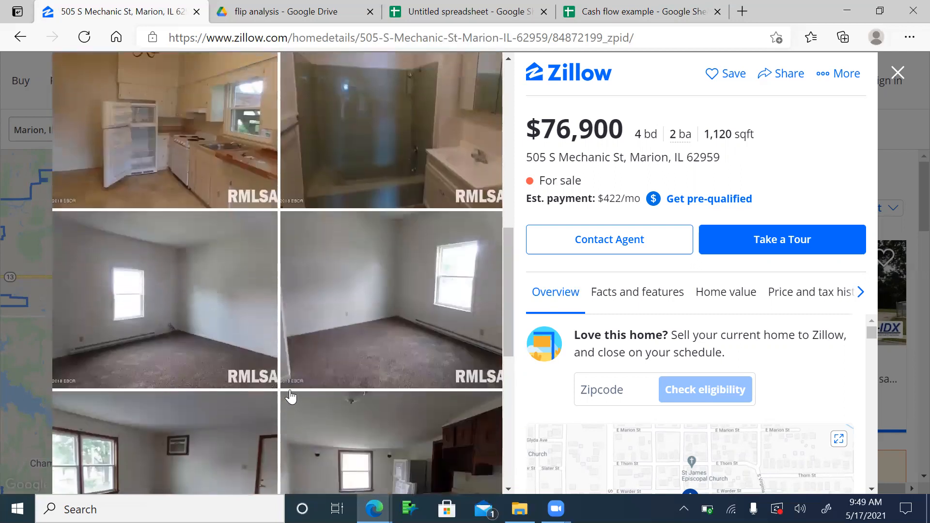
scroll(342, 213, "up", 4)
scroll(343, 215, "up", 2)
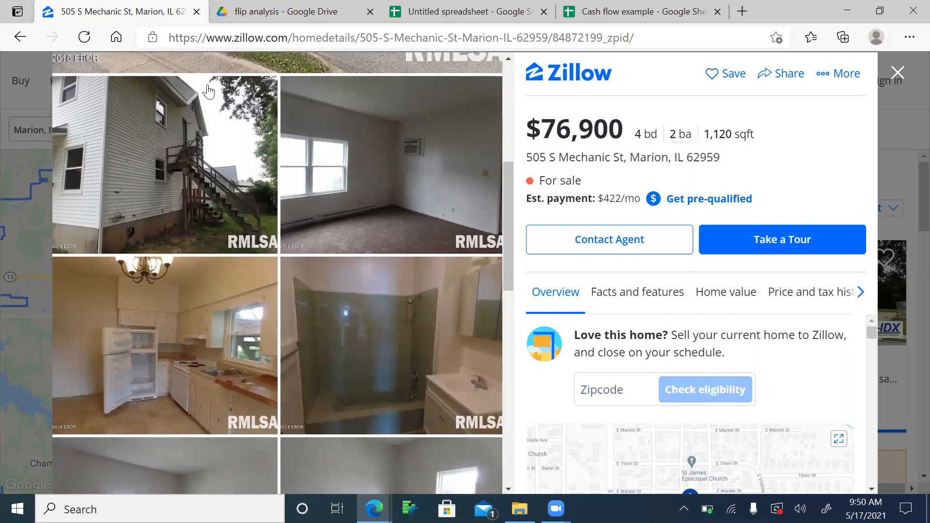
Step: Enter Capex in B6 as the formula =150*12 so it shows 1800
left_click(648, 13)
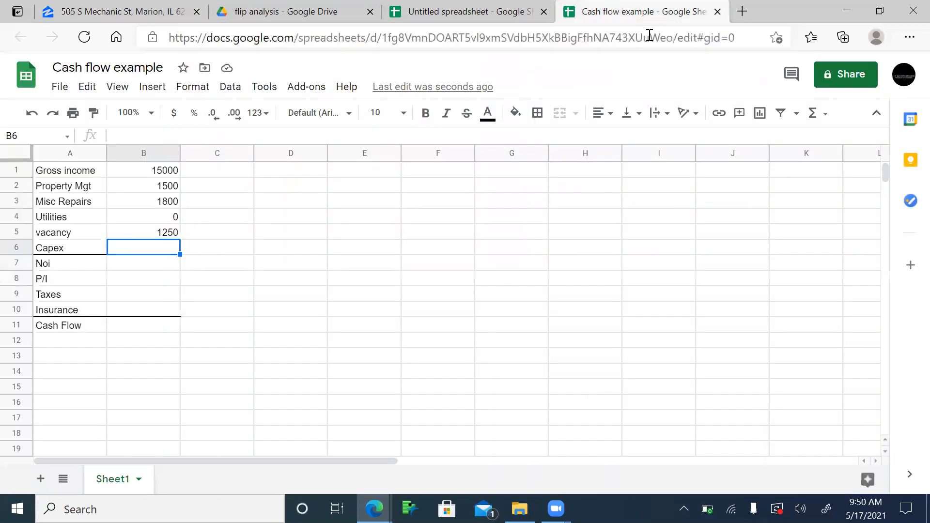
type("150")
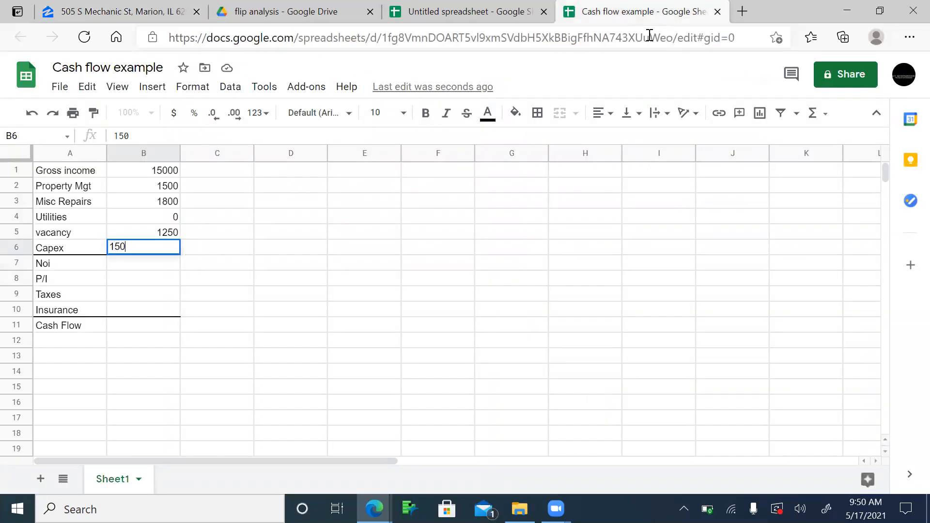
type("*12")
key("Left")
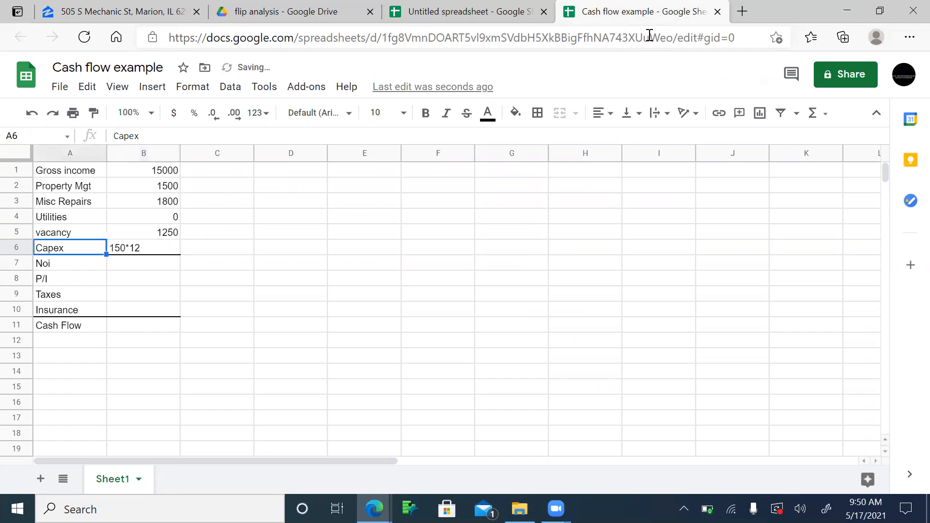
key("Right")
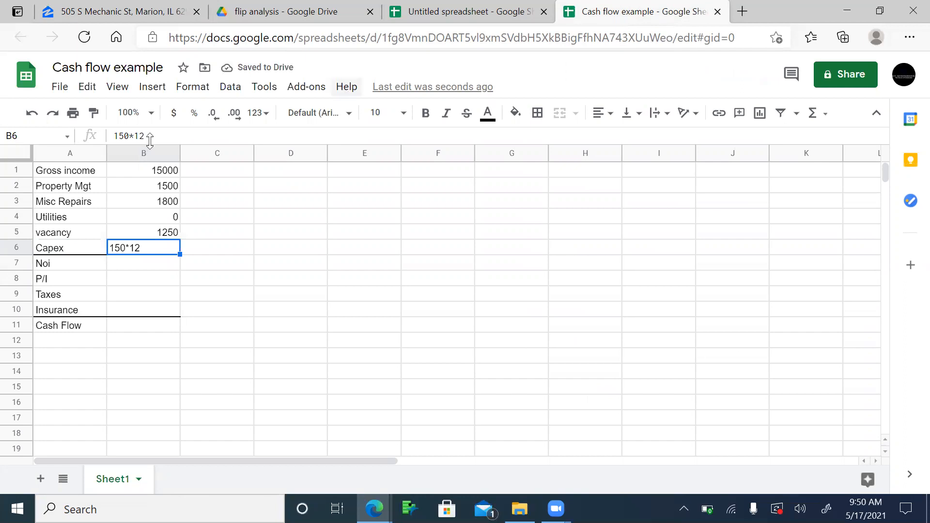
left_click(115, 134)
type("=")
key("Return")
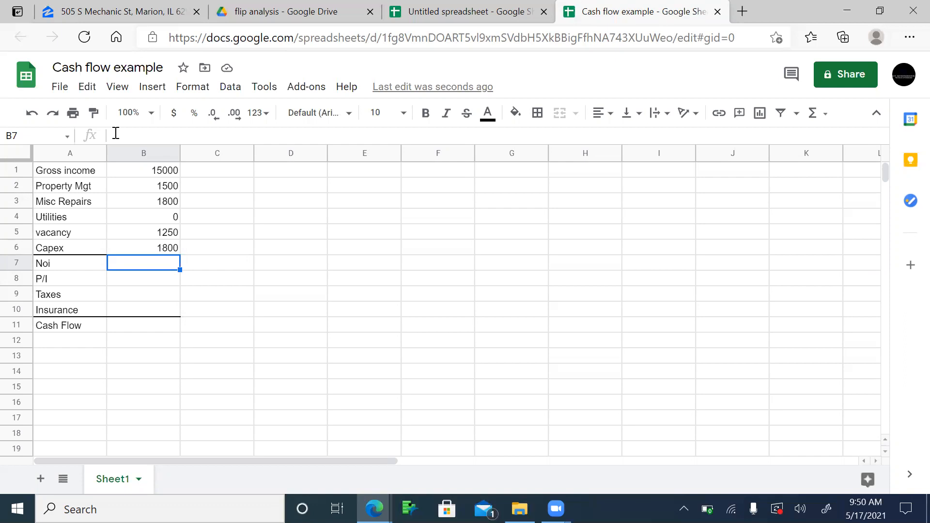
Step: Enter Noi in B7 as =B1-(SUM(B2:B6)), giving 8650
type("=")
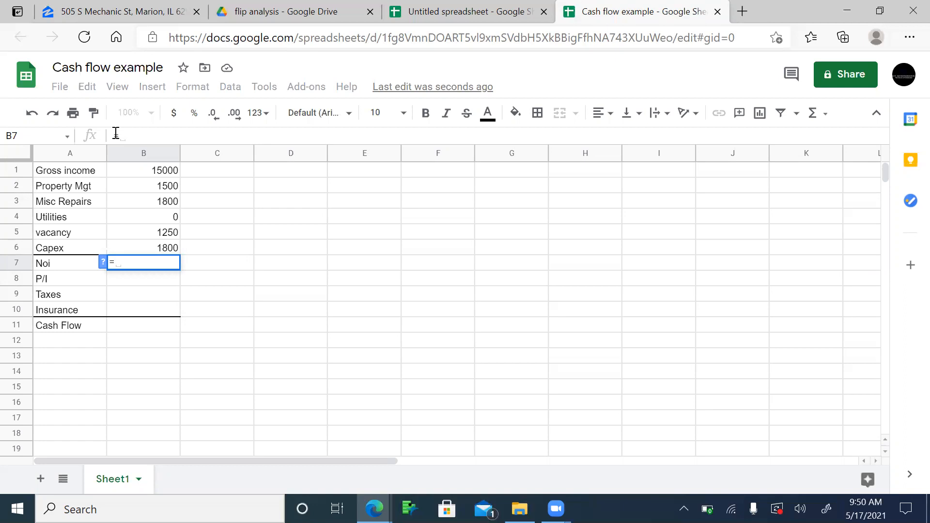
left_click(159, 173)
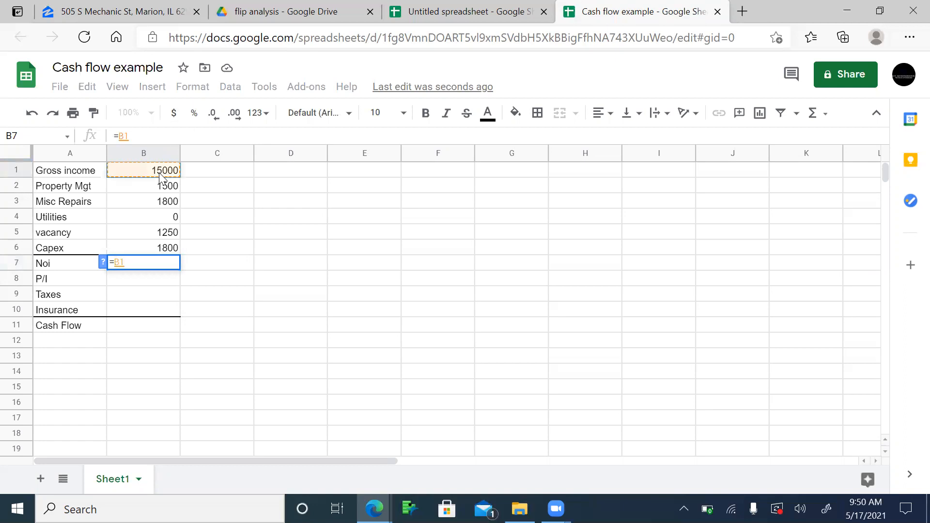
type("-(sum")
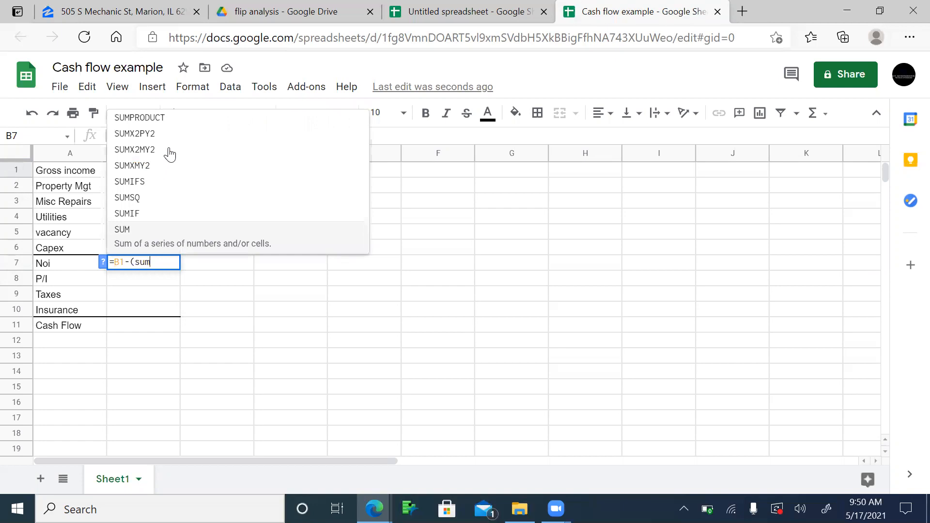
left_click(194, 244)
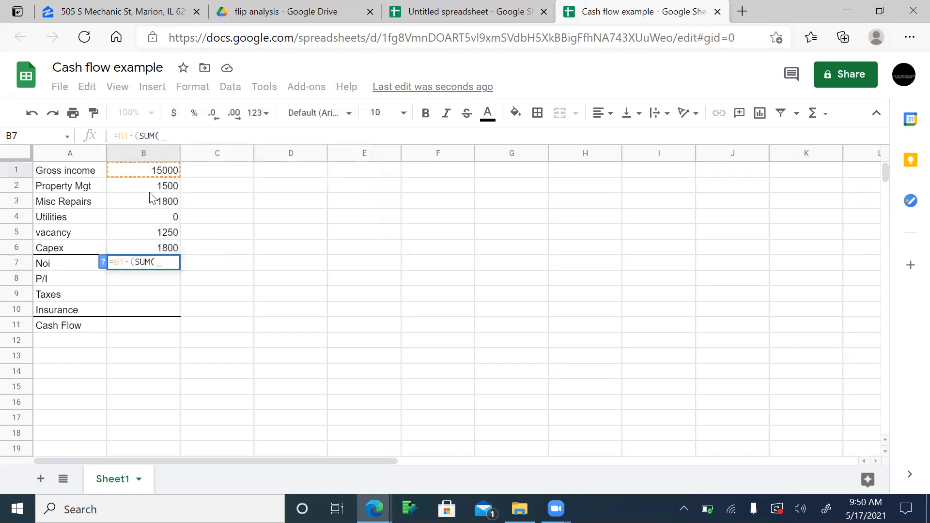
left_click(150, 189)
left_click_drag(161, 216, 167, 245)
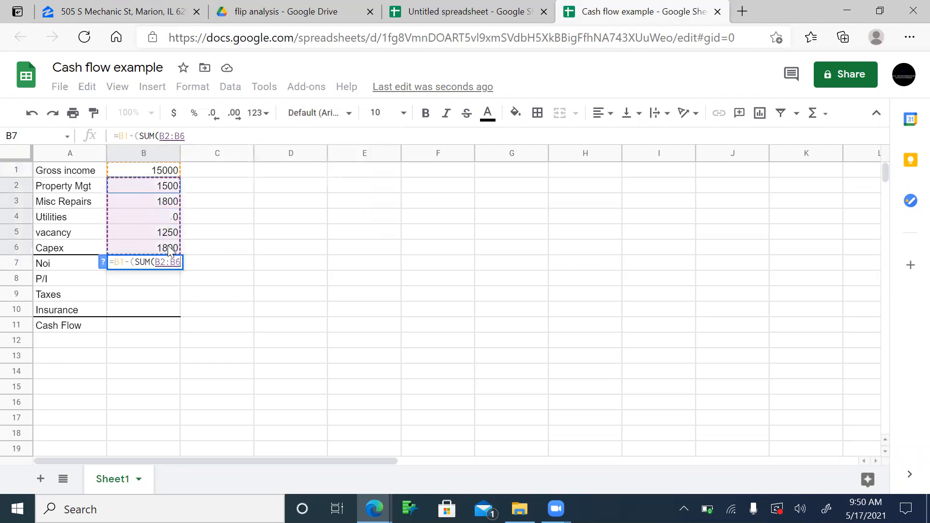
type("))")
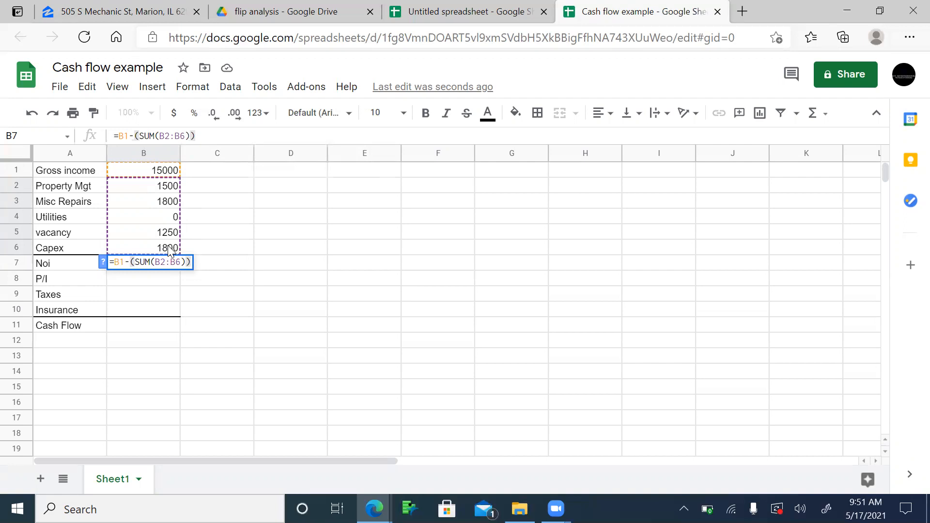
key("Return")
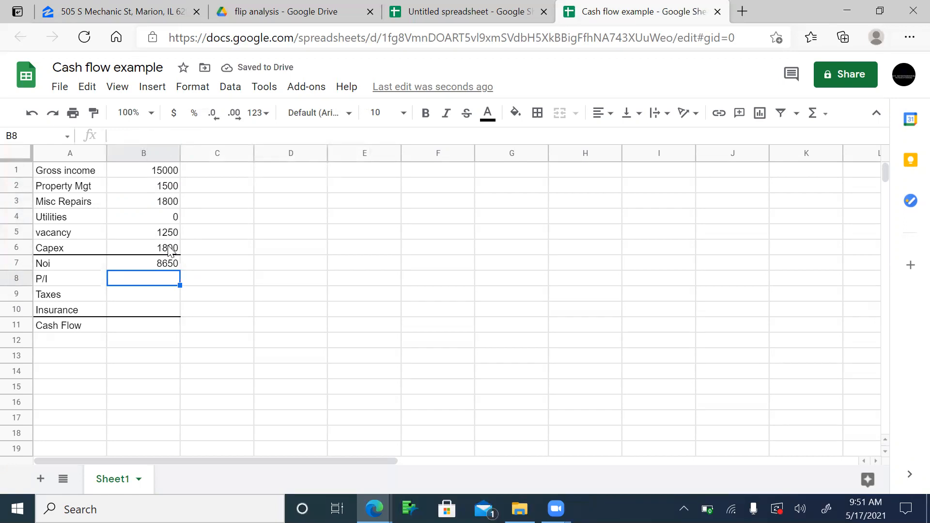
key("Up")
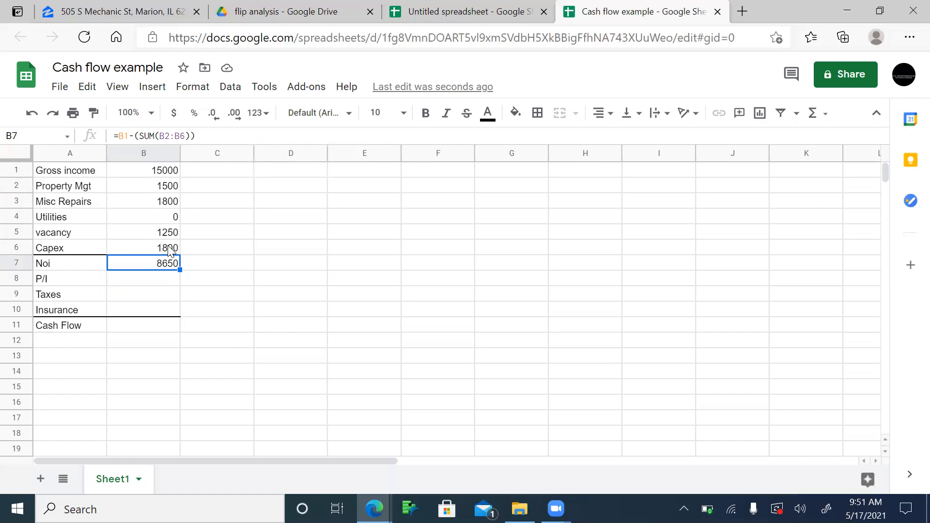
key("Down")
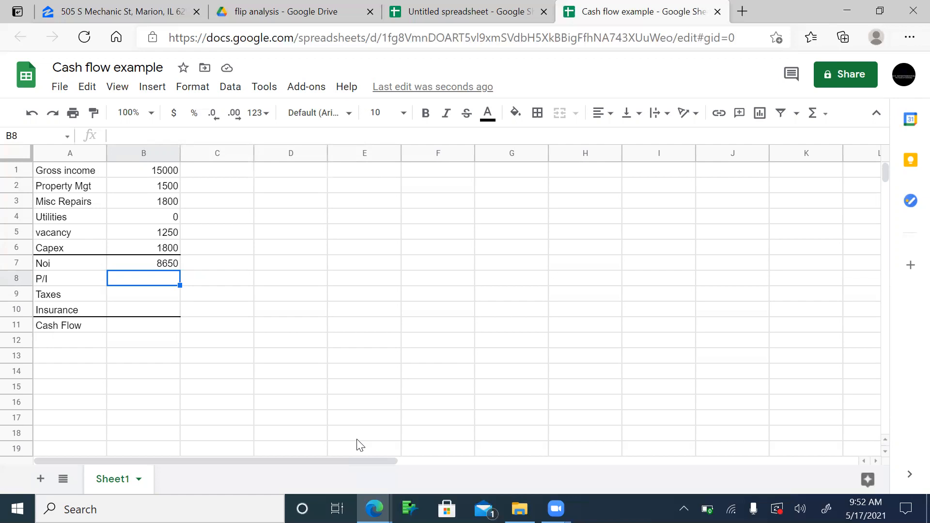
Step: Enter =456*12 in B8 so P/I shows 5472
type("=456")
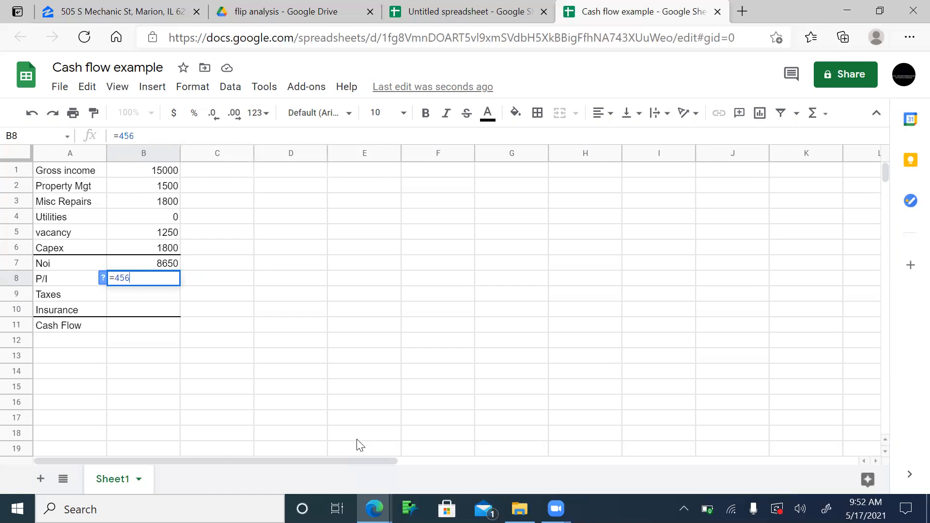
type("*12")
key("Return")
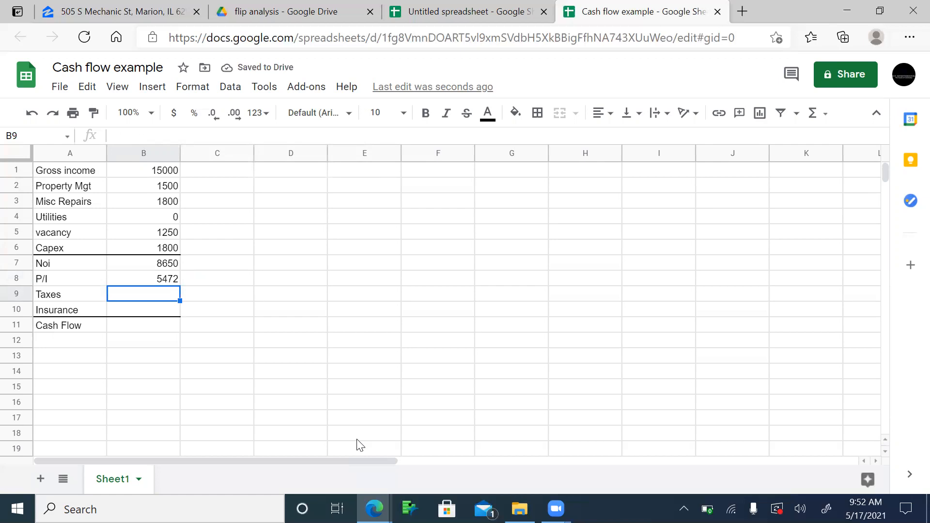
left_click(76, 11)
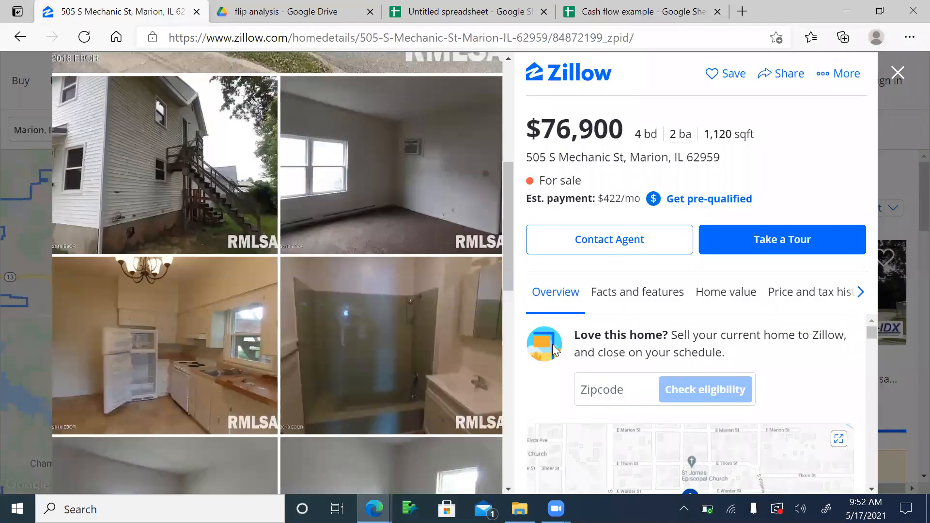
scroll(554, 349, "down", 10)
scroll(554, 348, "down", 5)
scroll(554, 349, "up", 2)
scroll(554, 349, "up", 1)
scroll(554, 348, "down", 7)
scroll(554, 345, "down", 2)
scroll(553, 345, "up", 3)
scroll(553, 344, "down", 6)
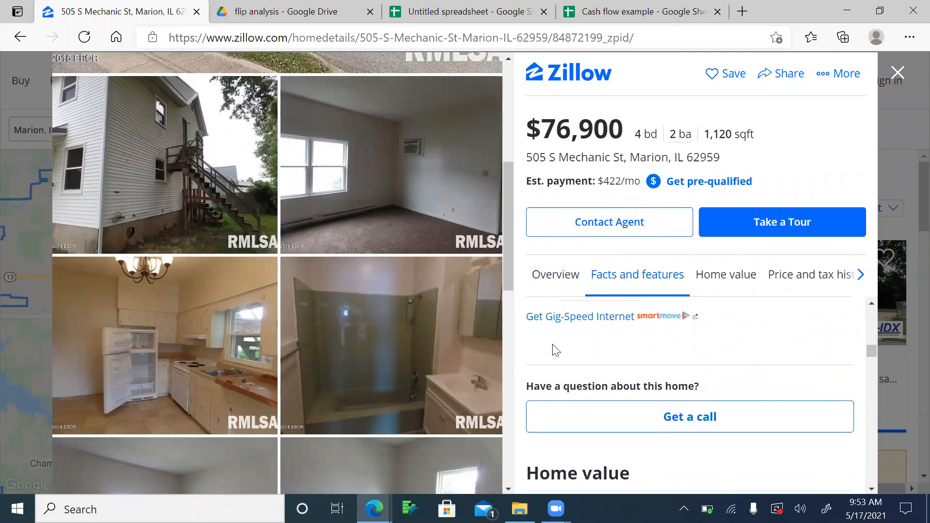
scroll(558, 325, "up", 2)
scroll(560, 320, "down", 6)
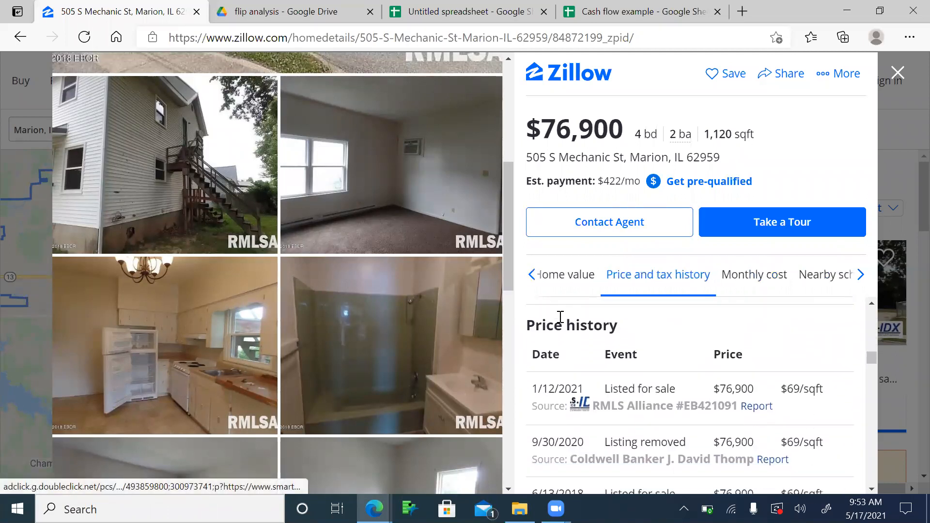
scroll(560, 317, "down", 6)
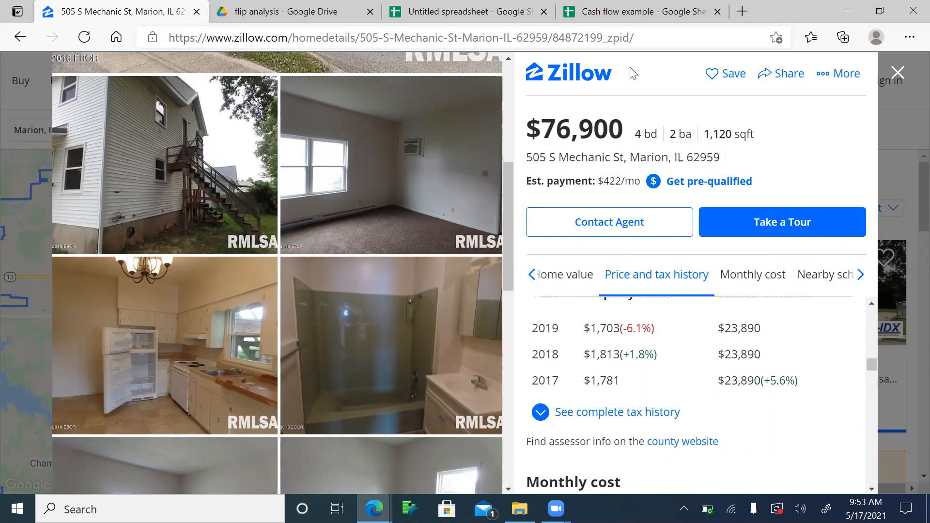
left_click(512, 70)
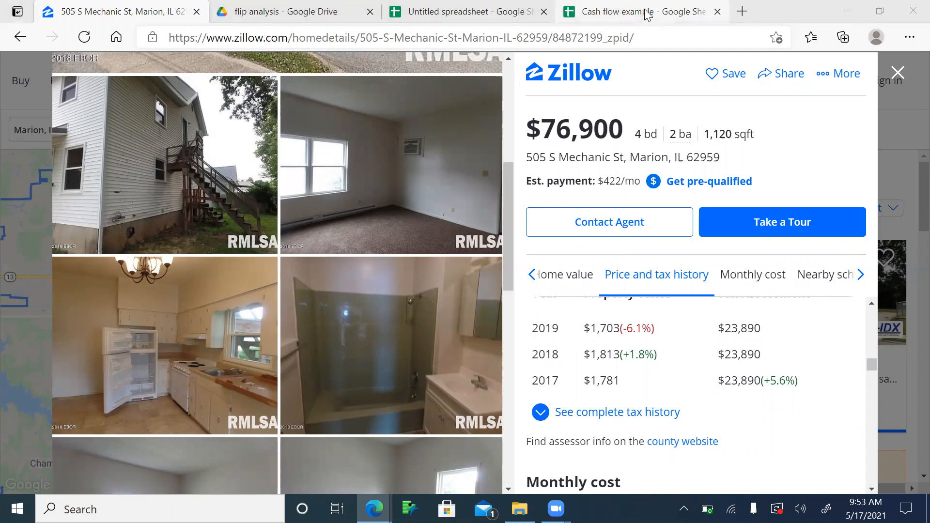
left_click(647, 15)
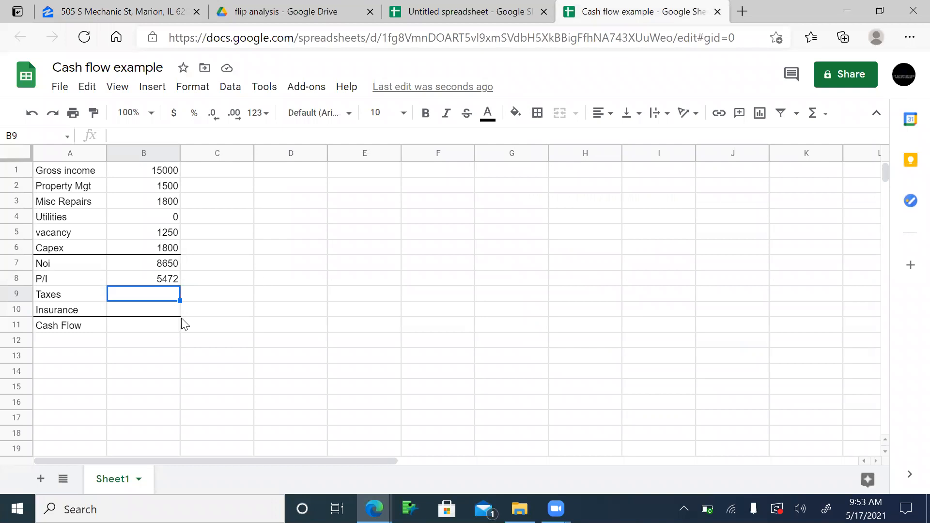
Step: Enter 1700 as Taxes in B9 and 1300 as Insurance in B10
type("=1700")
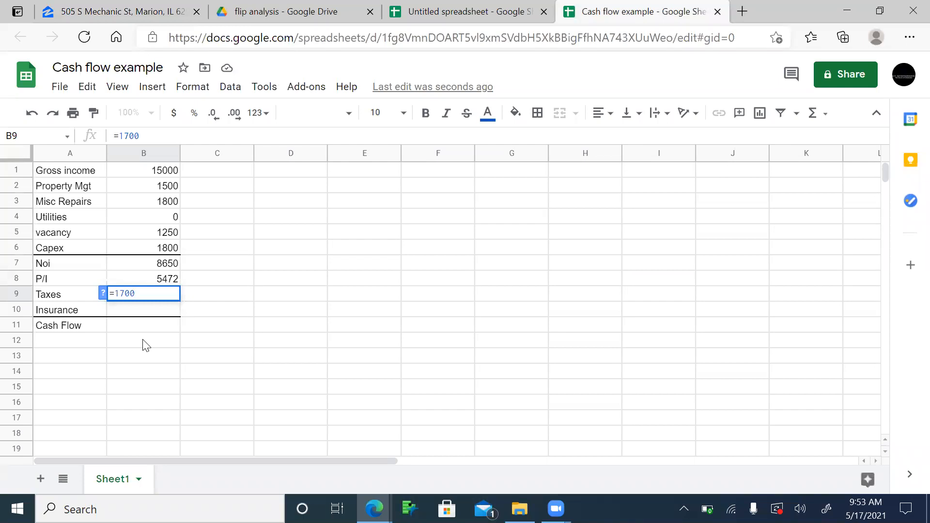
key("Return")
type("1300")
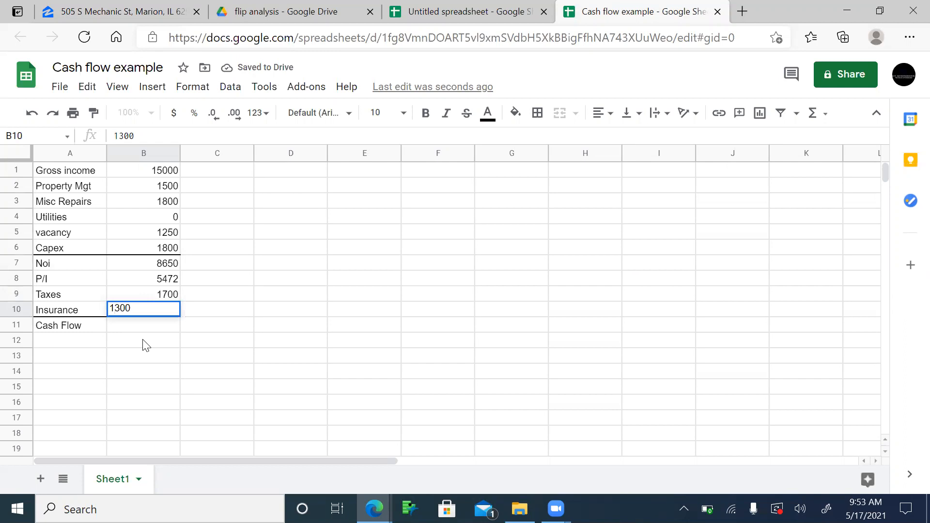
key("Return")
Step: Enter =B7-(sum(B8:B10)) in B11 so Cash Flow calculates to 178
type("=")
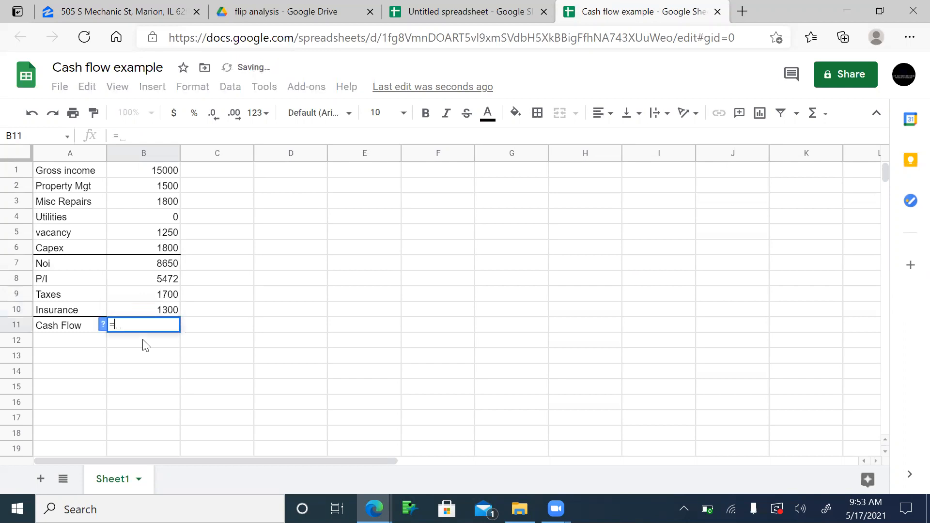
left_click(162, 271)
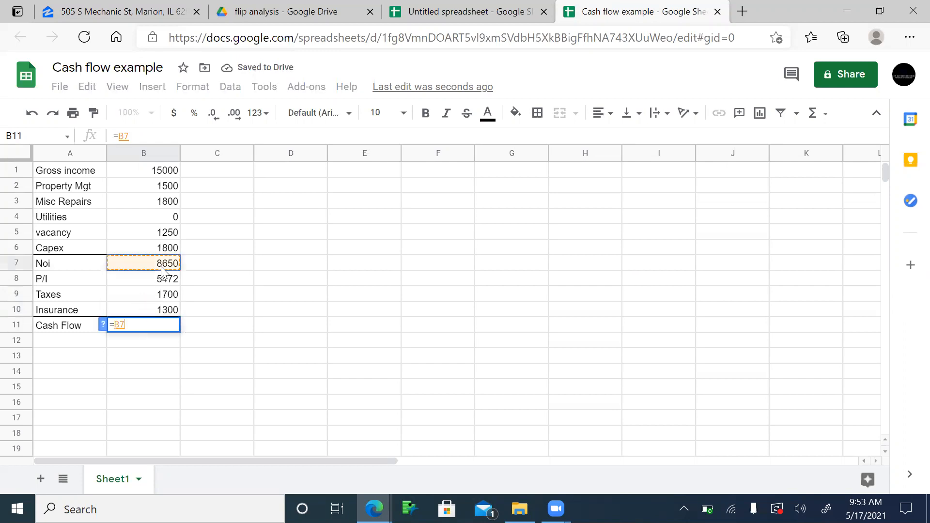
type("-")
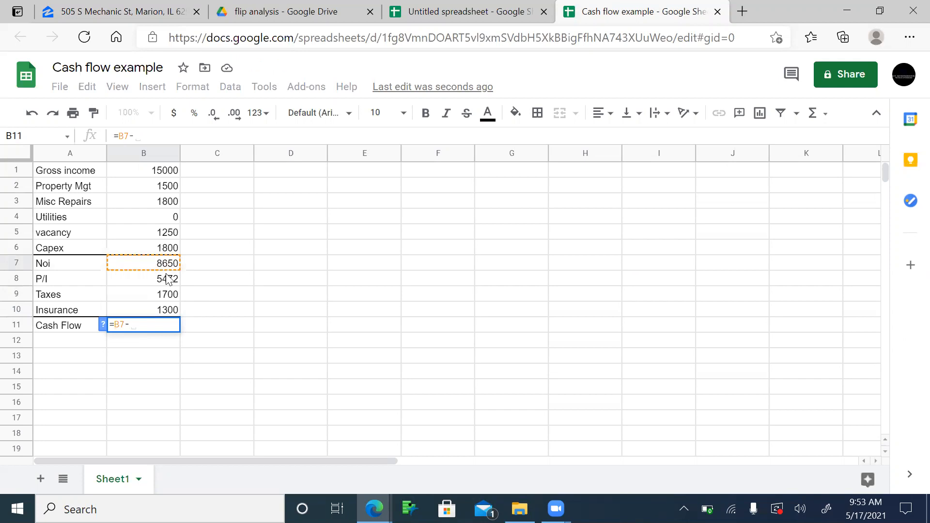
type("(")
left_click_drag(163, 283, 158, 303)
type(")")
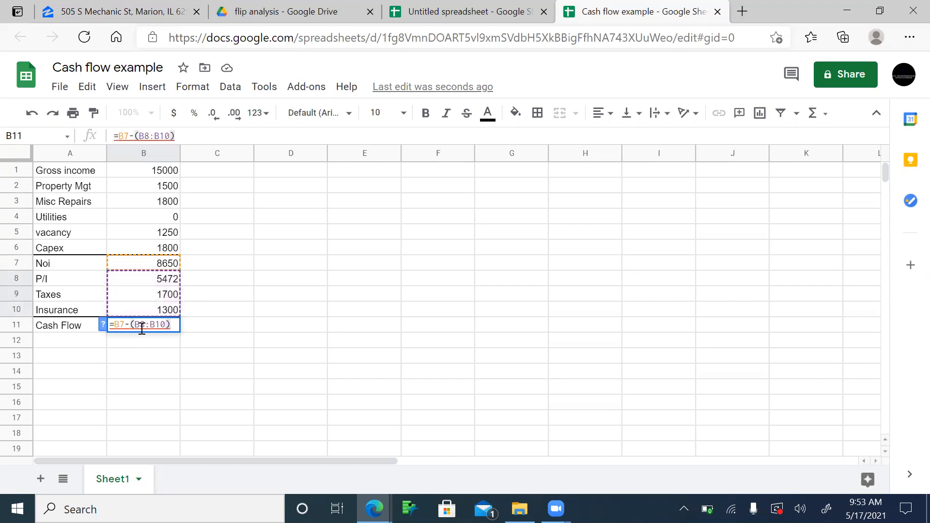
left_click(137, 324)
type("sum")
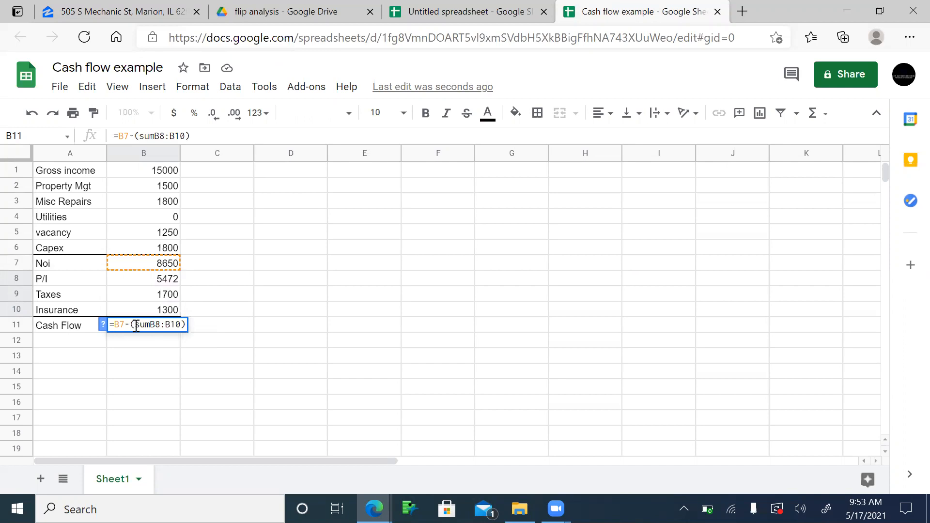
type(":")
key("BackSpace")
type("(")
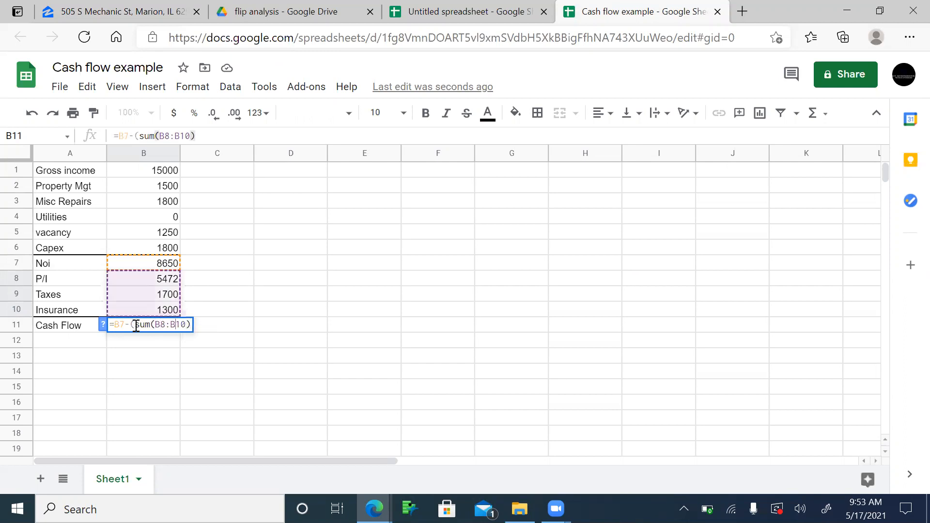
type(")")
key("Return")
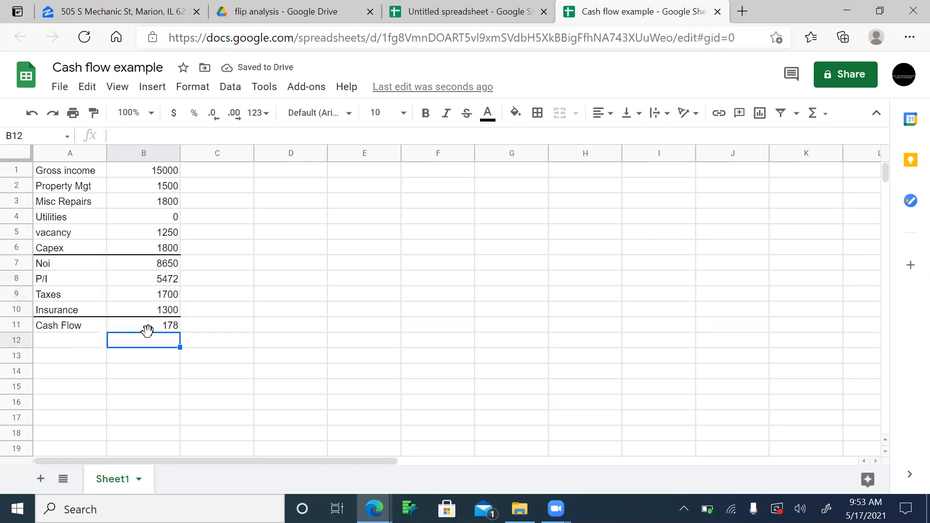
left_click(164, 328)
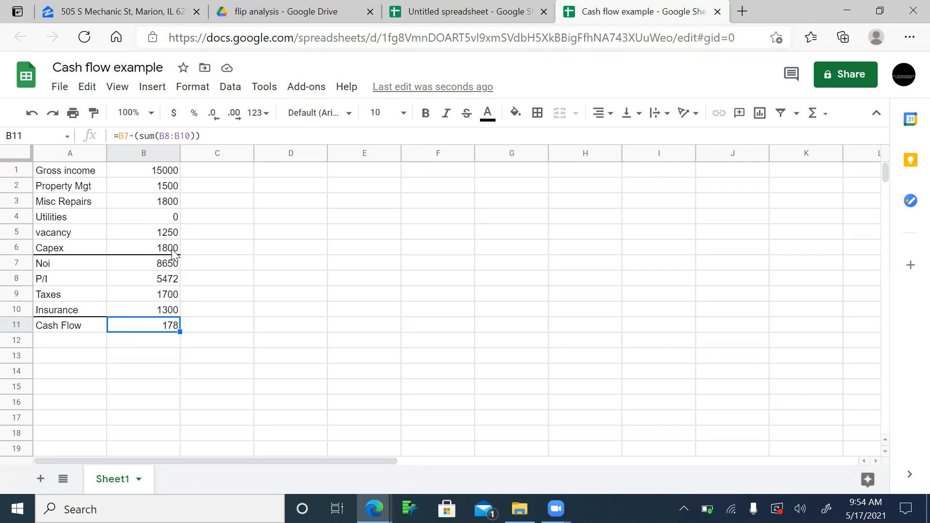
left_click(174, 251)
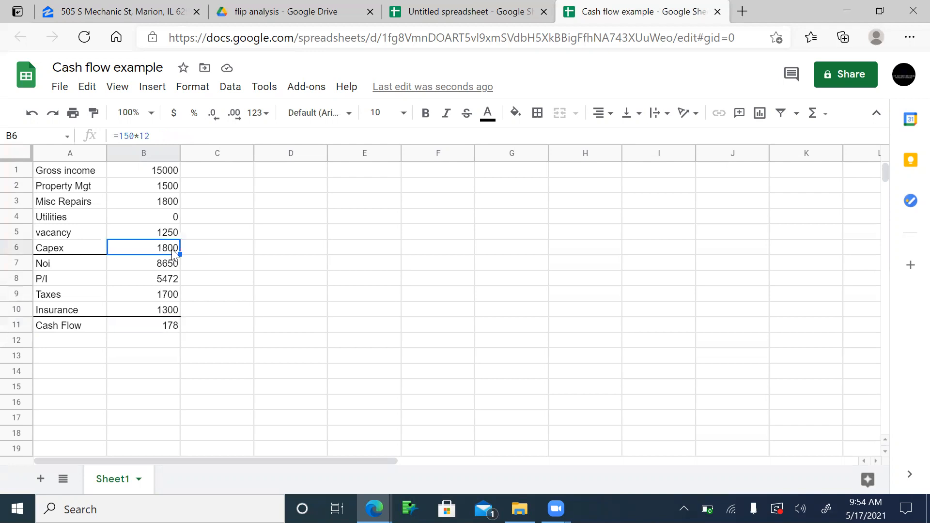
key("Down")
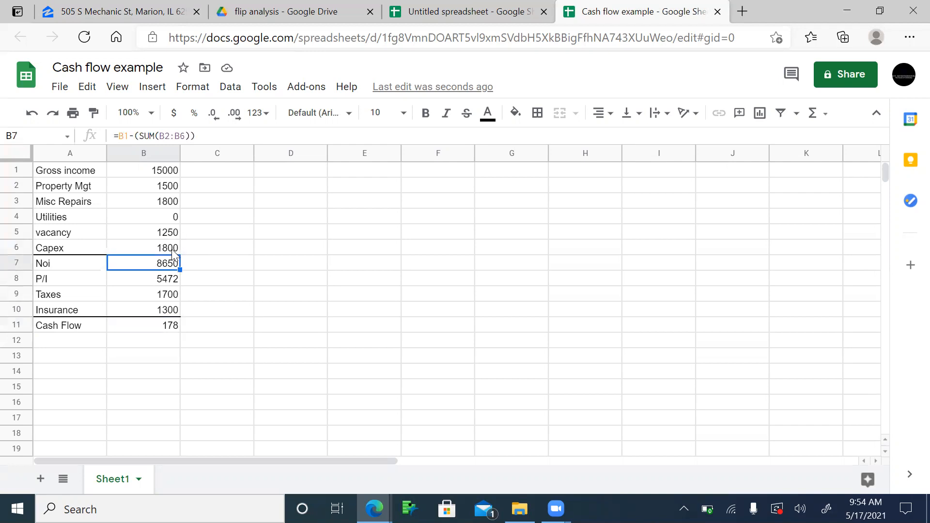
key("Up")
key("Down")
key("Up")
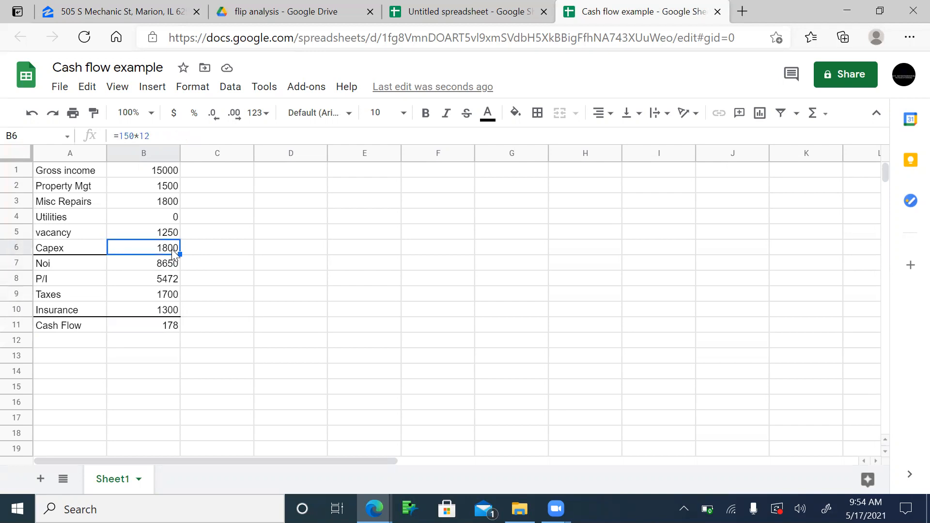
key("Down")
key("Up")
key("Down")
key("Down")
key("Down")
key("Down")
key("Down")
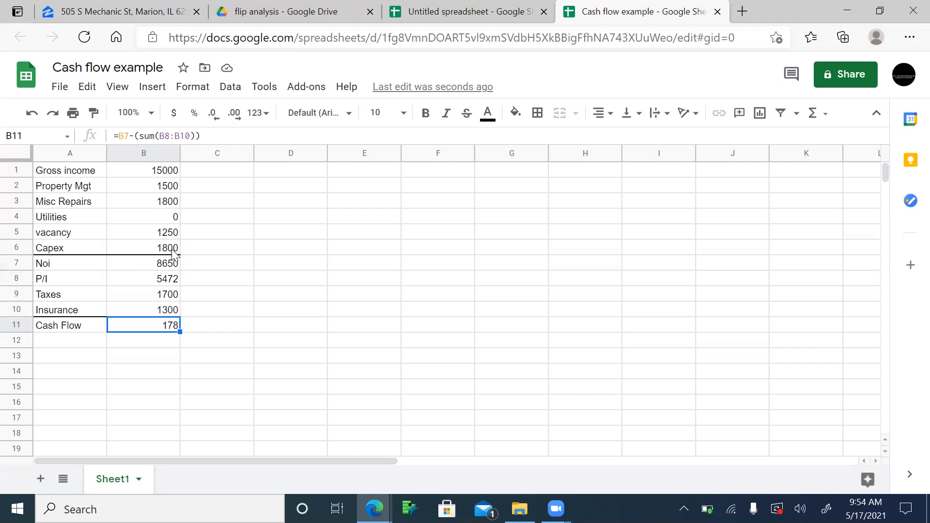
key("Up")
key("Up")
key("Up")
key("Up")
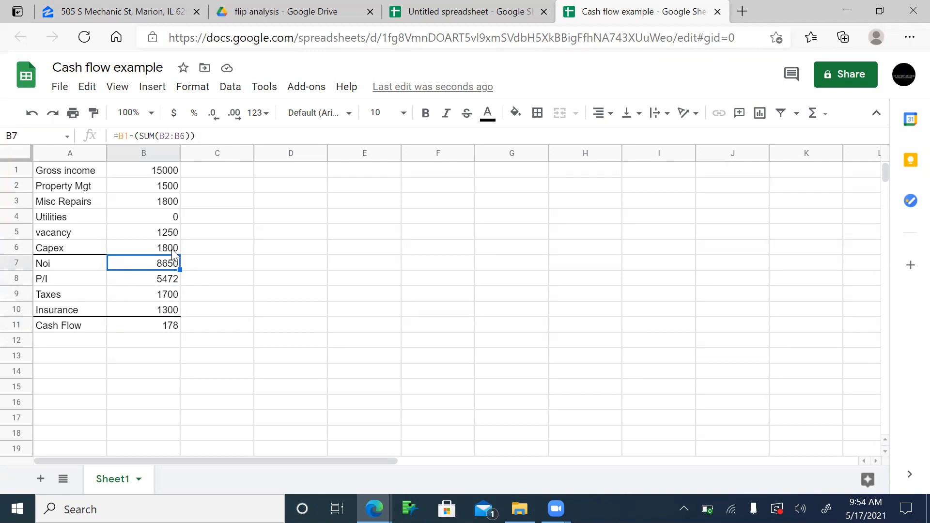
type("10000")
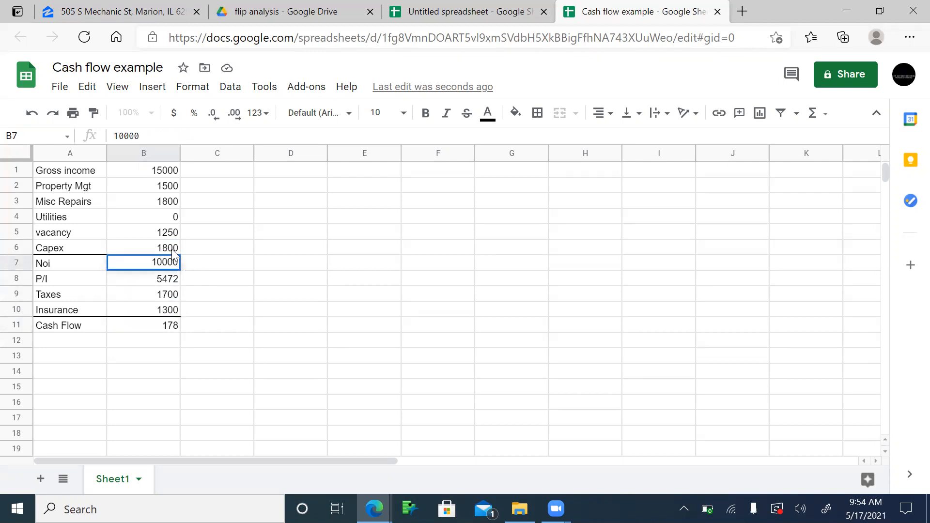
key("Return")
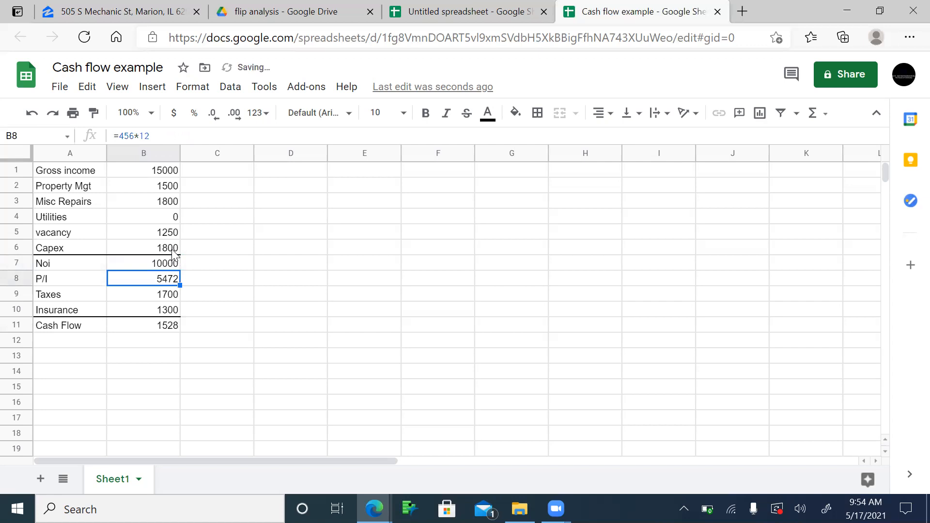
key("Up")
key("Up")
key("Down")
type("12000")
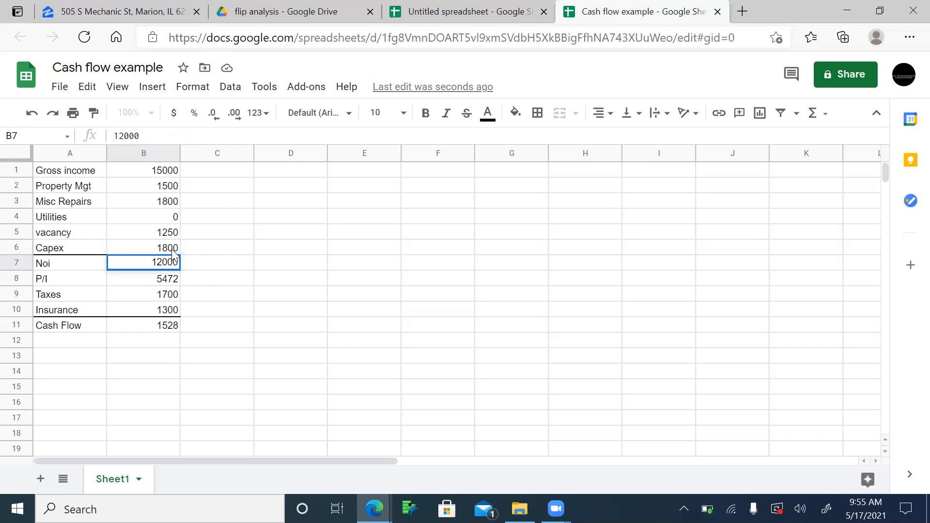
key("Return")
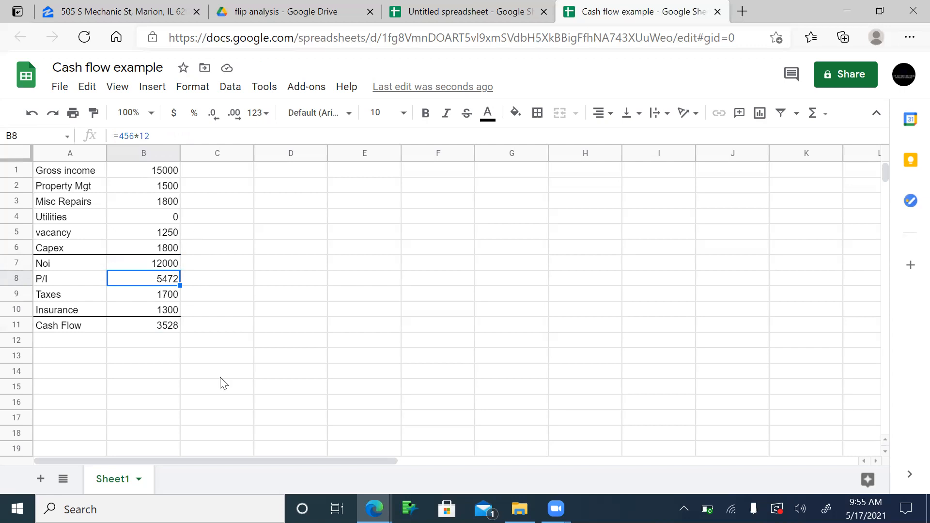
key("Down")
key("Down")
key("Down")
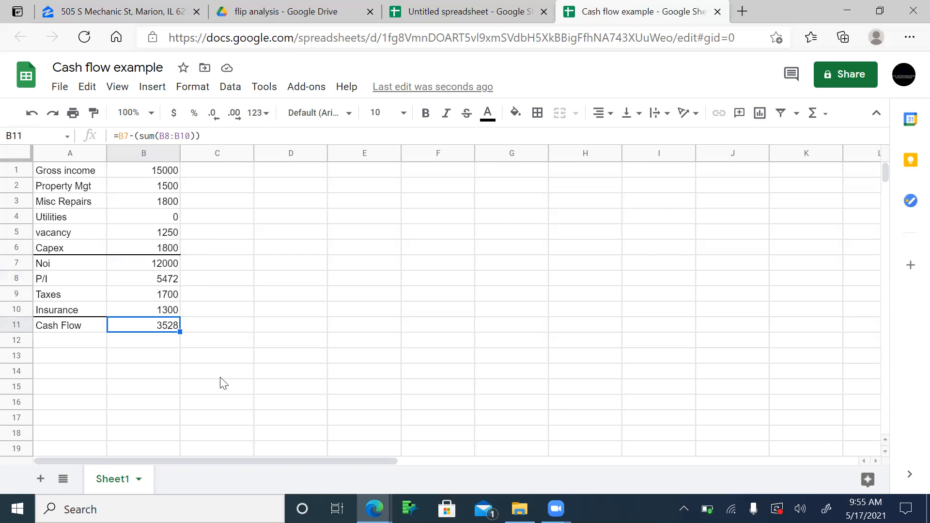
key("Up")
key("Up")
key("Up")
key("Up")
key("Up")
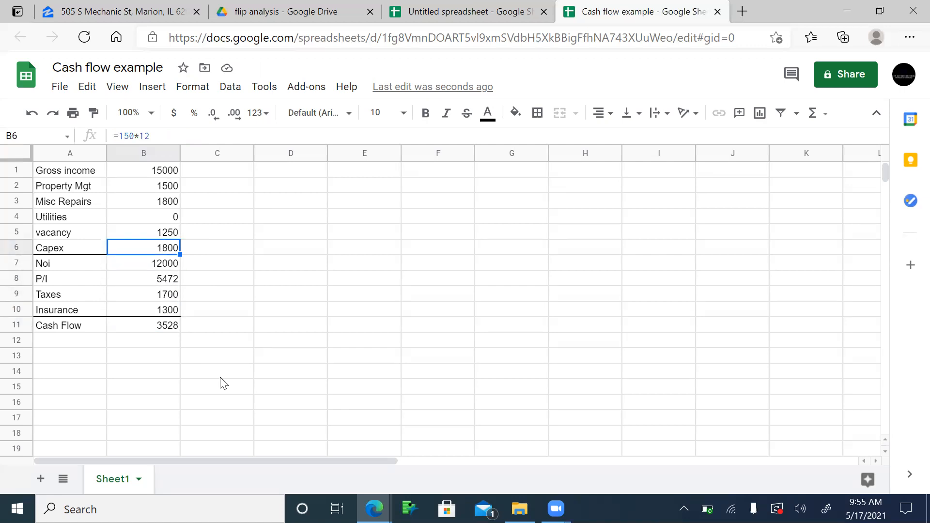
key("Down")
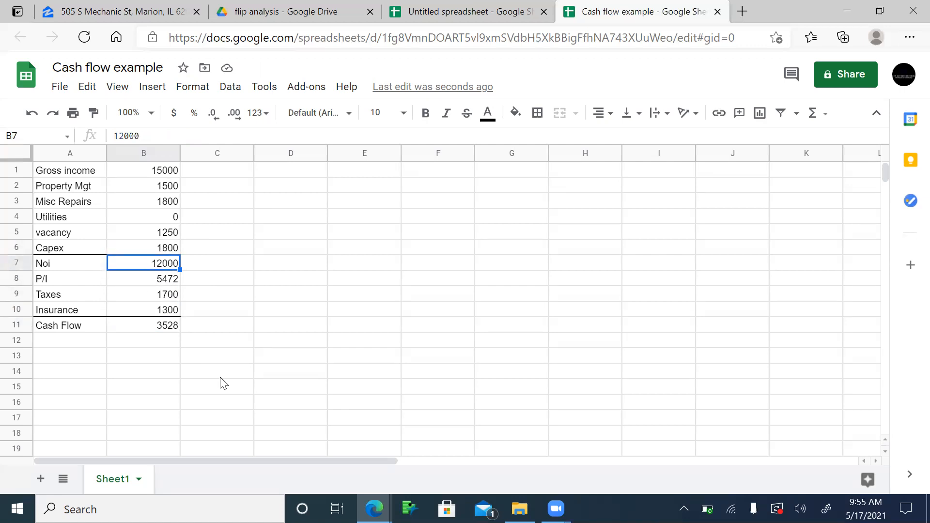
left_click(29, 115)
left_click(30, 115)
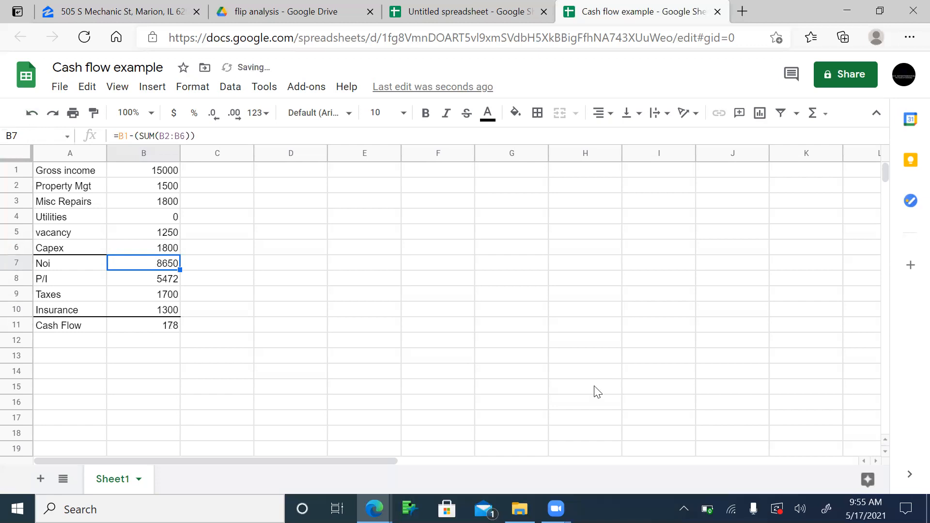
key("Down")
key("Down")
key("Down")
key("Down")
key("Down")
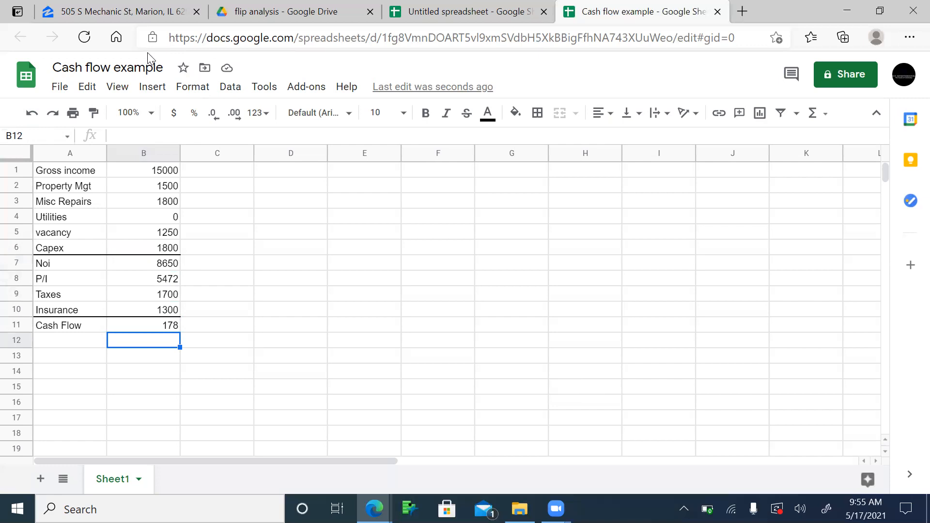
key("Up")
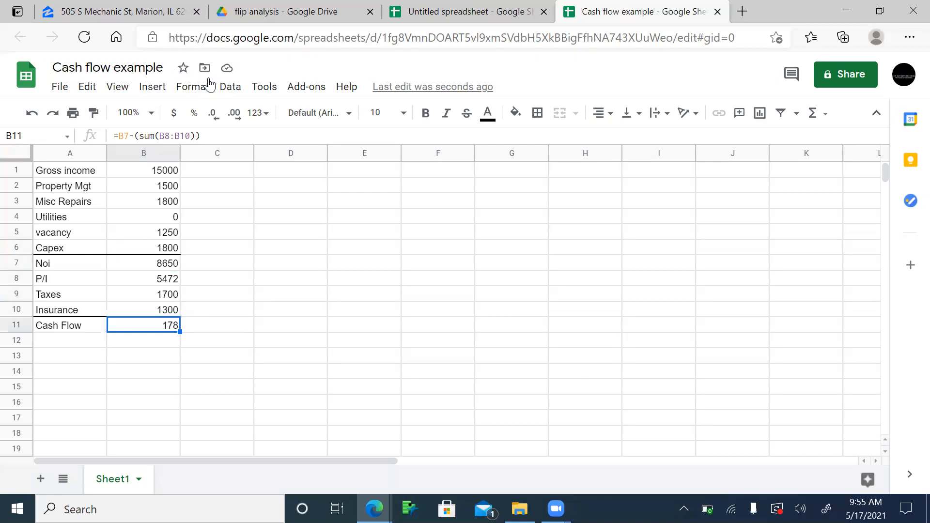